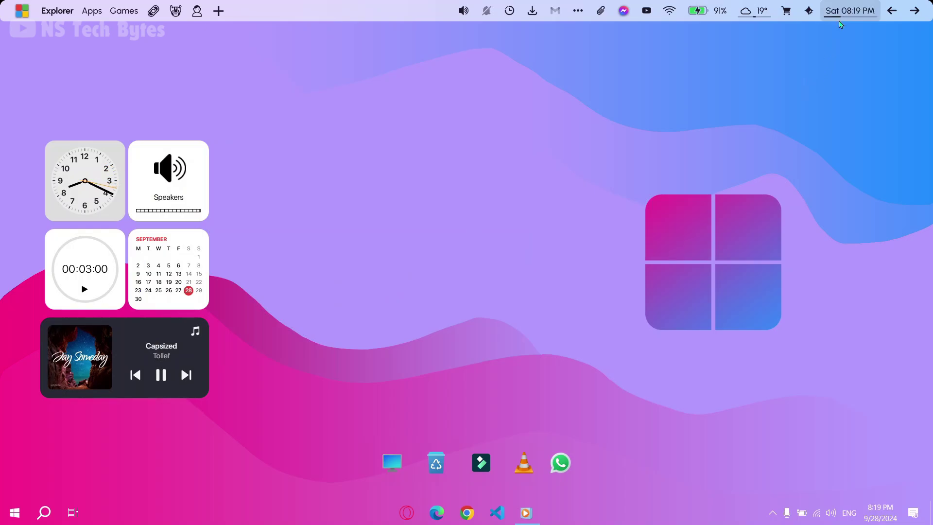
Inspect the desktop top bar's calendar, Gemini and network pop-ups, closing each one after viewing
{"action": "left_click", "coordinate": [843, 18]}
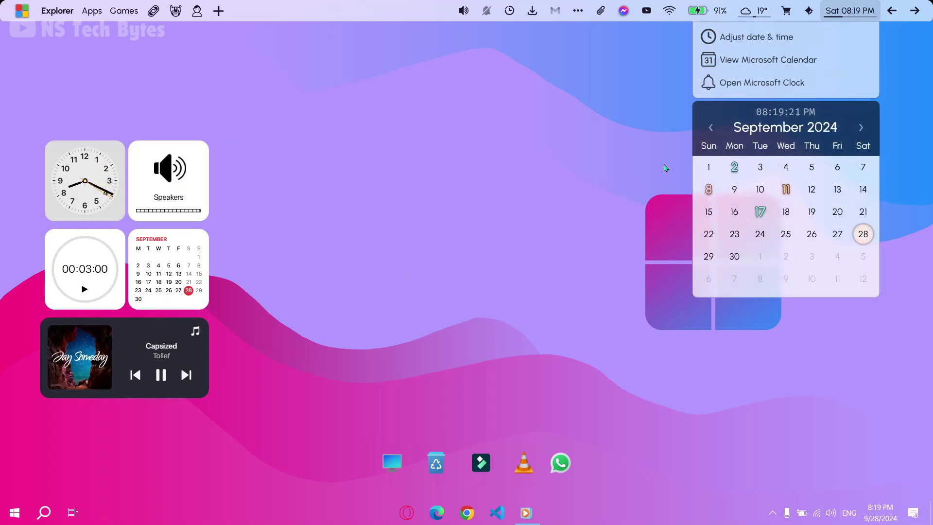
{"action": "left_click", "coordinate": [649, 63]}
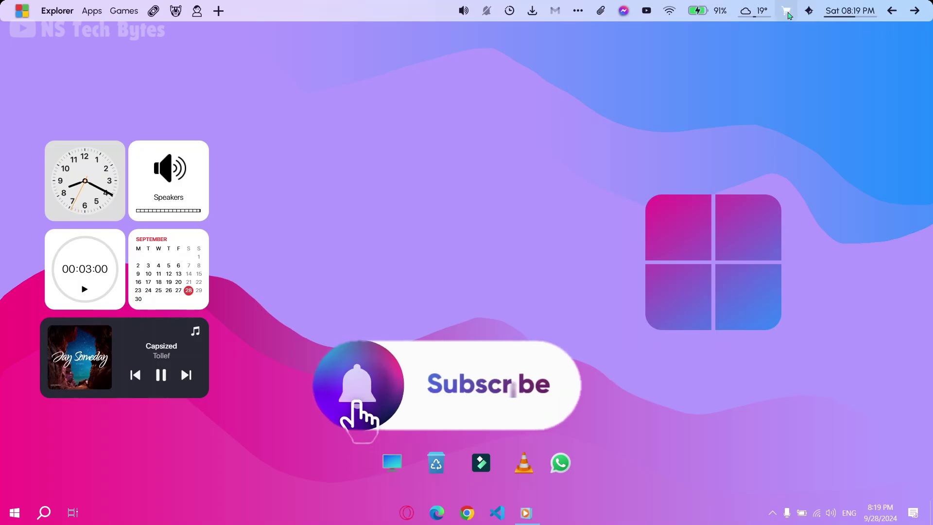
{"action": "left_click", "coordinate": [805, 18]}
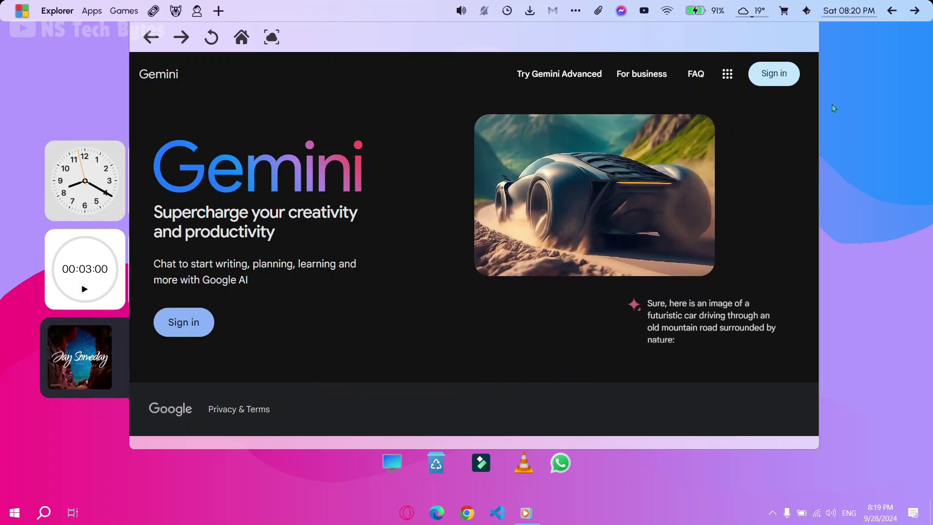
{"action": "left_click", "coordinate": [840, 108]}
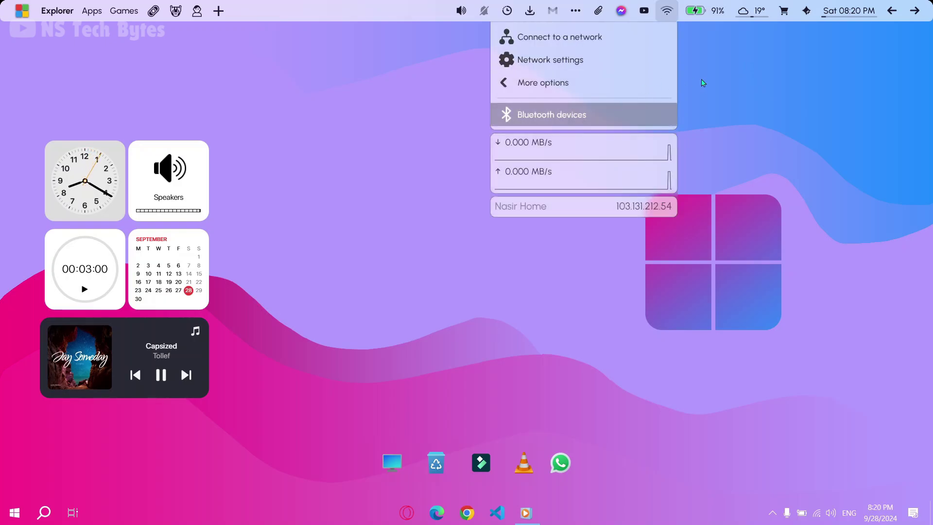
{"action": "left_click", "coordinate": [714, 98]}
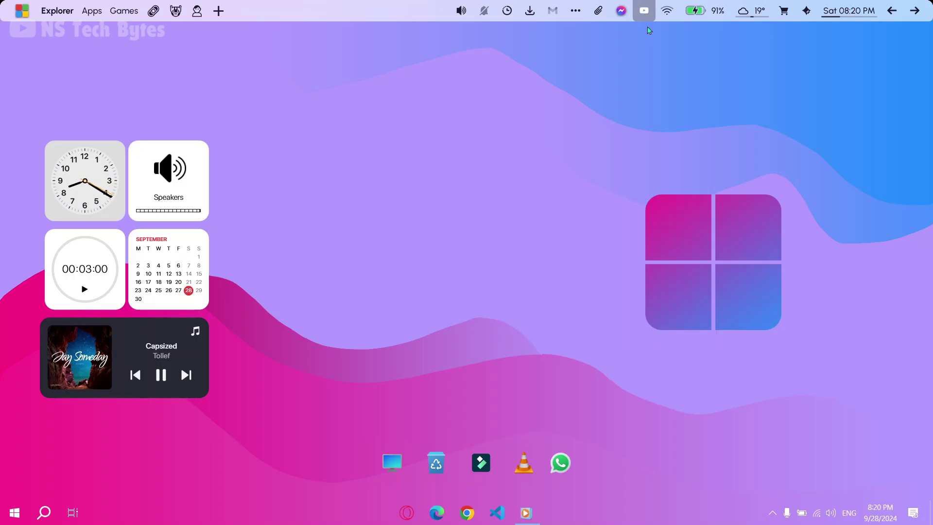
Browse the YouTube home feed in the top bar's YouTube pop-up and return towards its start
{"action": "scroll", "coordinate": [651, 135], "scroll_direction": "down", "scroll_amount": 5}
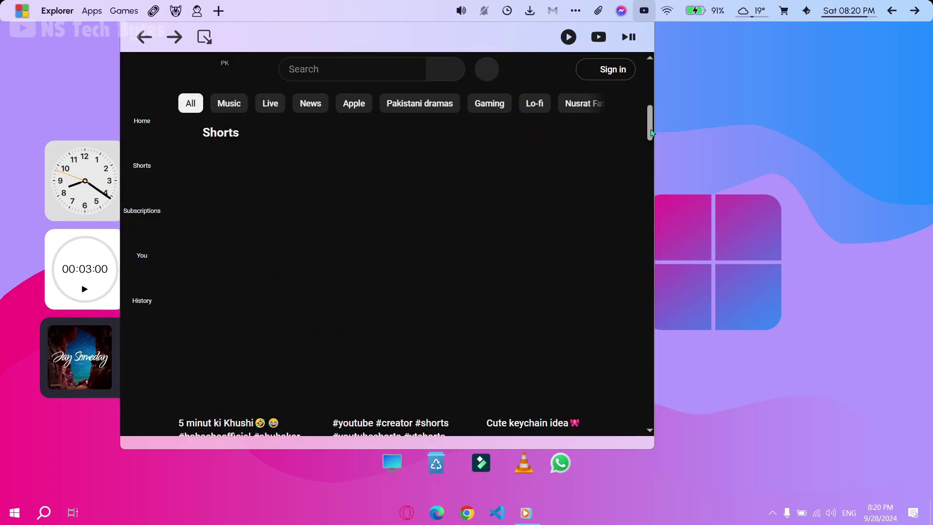
{"action": "scroll", "coordinate": [651, 135], "scroll_direction": "down", "scroll_amount": 5}
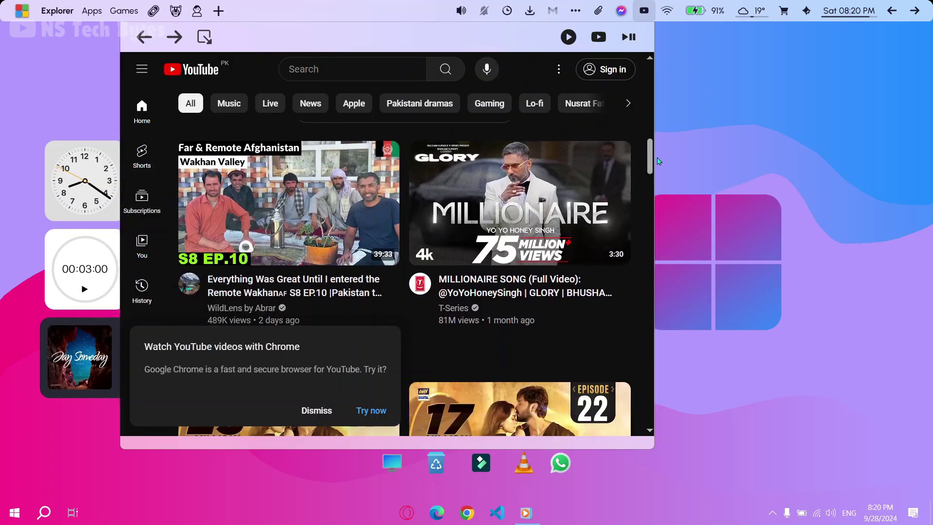
{"action": "scroll", "coordinate": [656, 132], "scroll_direction": "up", "scroll_amount": 5}
{"action": "left_click_drag", "start_coordinate": [659, 131], "coordinate": [646, 75]}
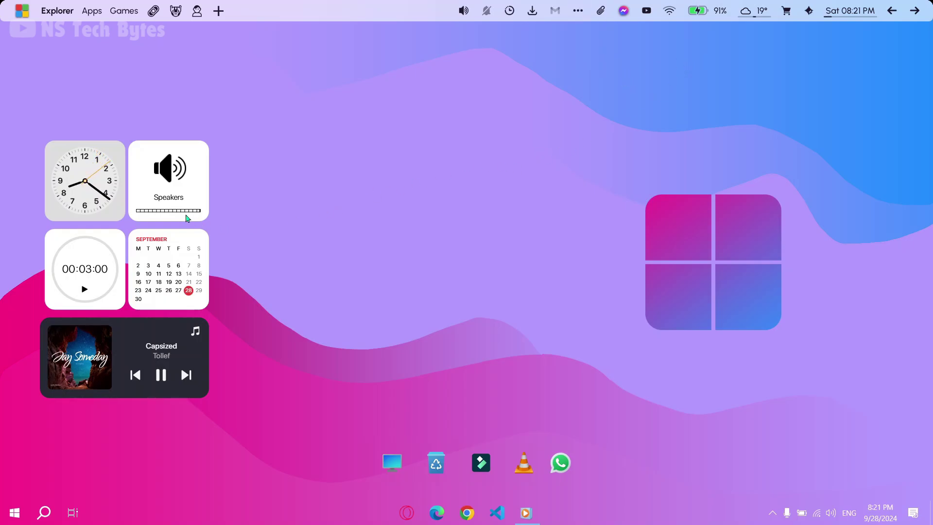
Try the speaker widget by lowering and restoring the volume, and start and stop the three-minute timer widget
{"action": "left_click_drag", "start_coordinate": [182, 215], "coordinate": [152, 223]}
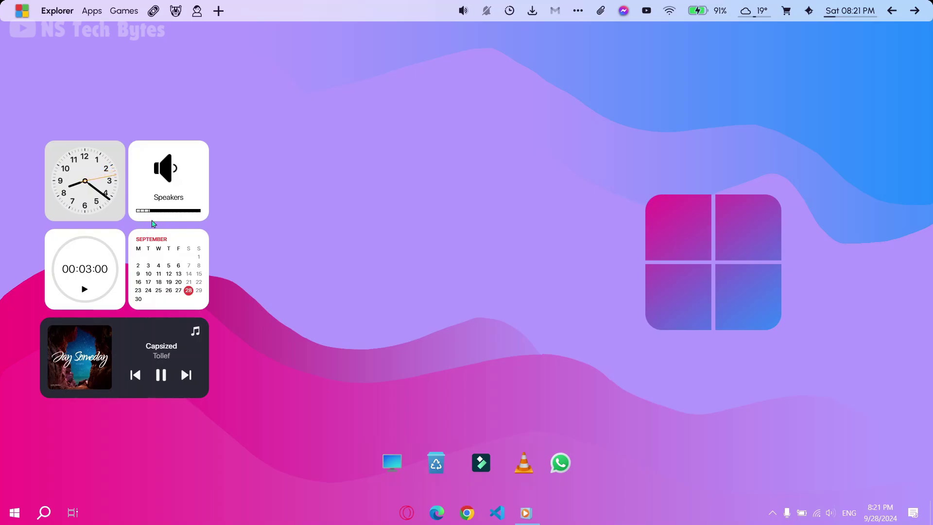
{"action": "left_click", "coordinate": [199, 211]}
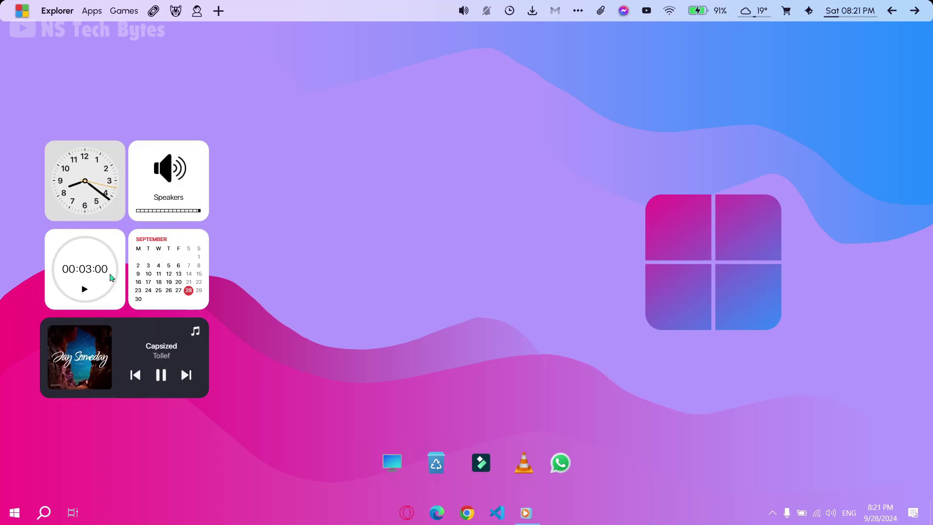
{"action": "left_click", "coordinate": [83, 290]}
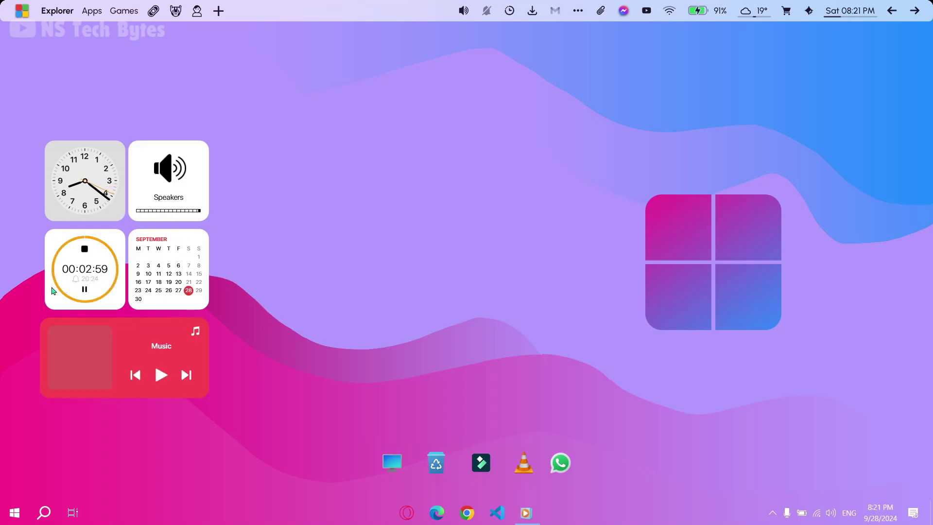
{"action": "left_click", "coordinate": [85, 251]}
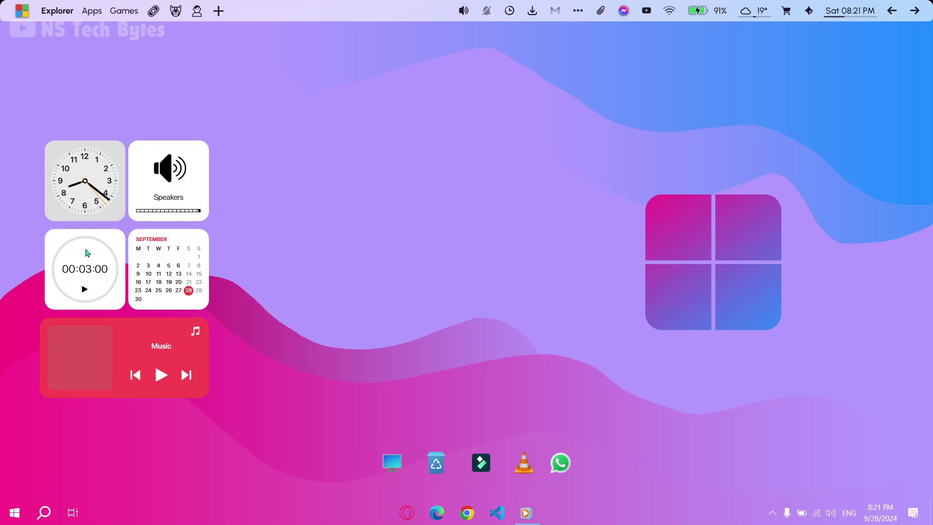
Play and pause the track in the music widget, and open and close This PC from the desktop icons
{"action": "left_click", "coordinate": [161, 376]}
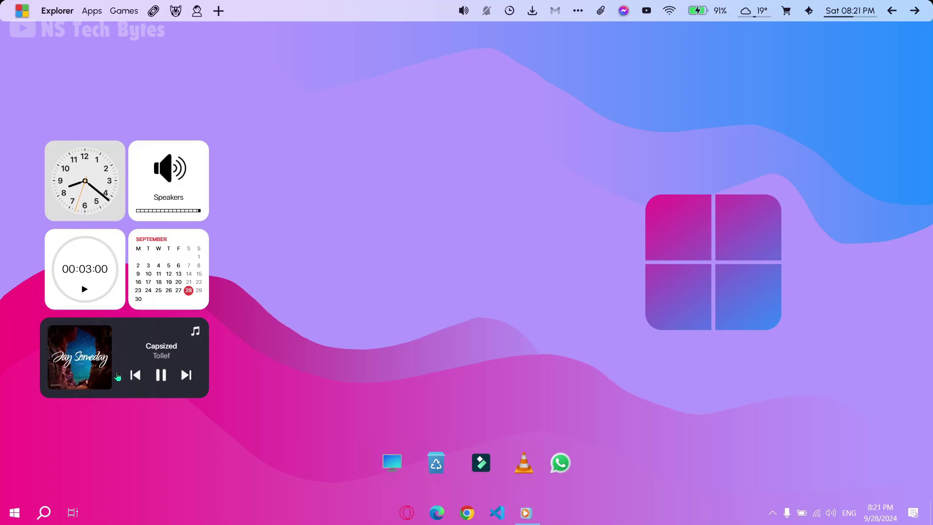
{"action": "left_click", "coordinate": [158, 378]}
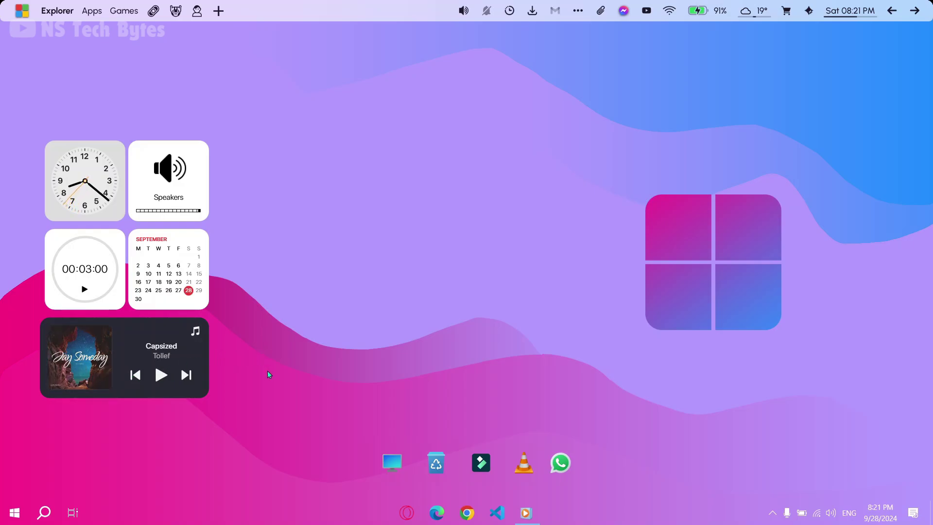
{"action": "left_click", "coordinate": [392, 474]}
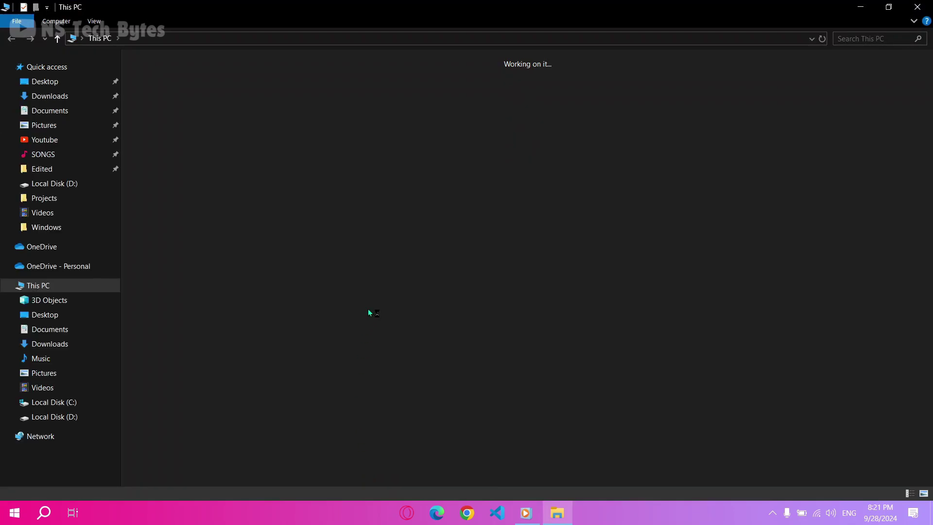
{"action": "left_click", "coordinate": [917, 7]}
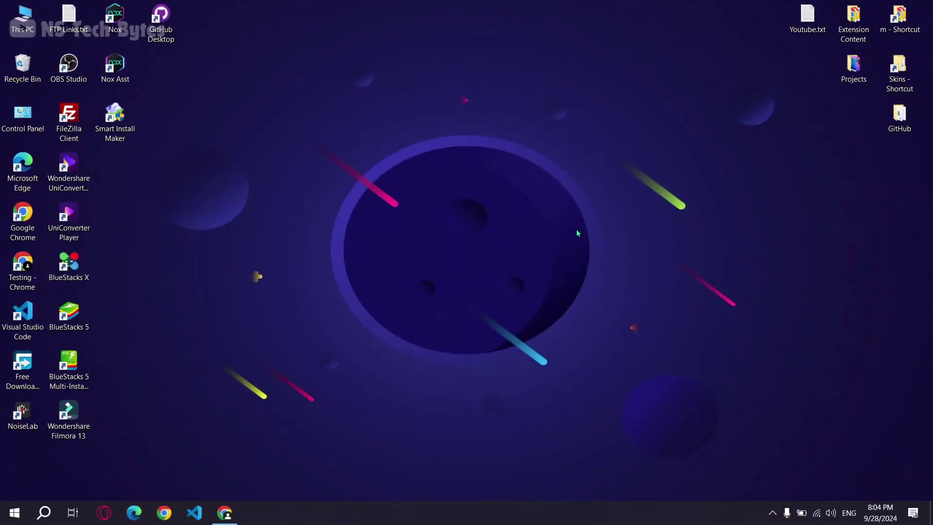
Switch to Chrome and download the Make Desktop Look Cool Part #3 archive from MediaFire, closing the advert window
{"action": "left_click", "coordinate": [236, 515]}
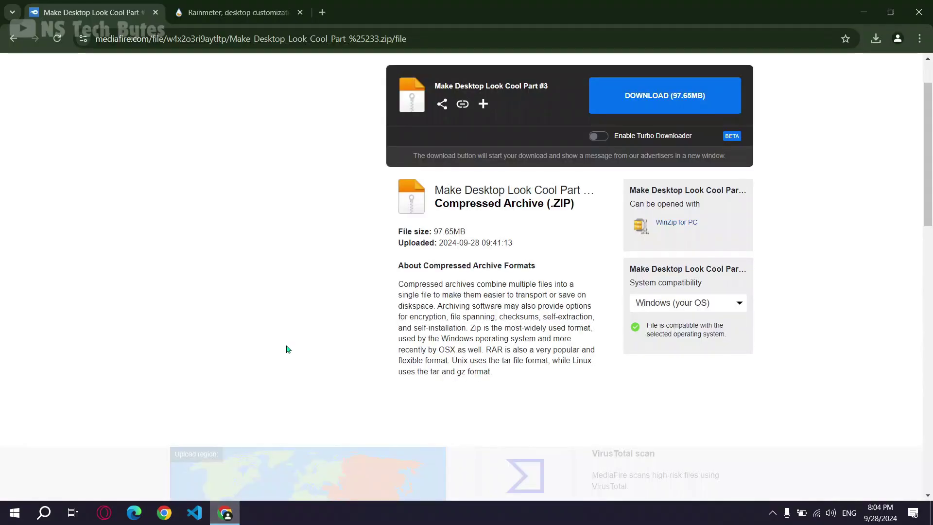
{"action": "left_click", "coordinate": [668, 103]}
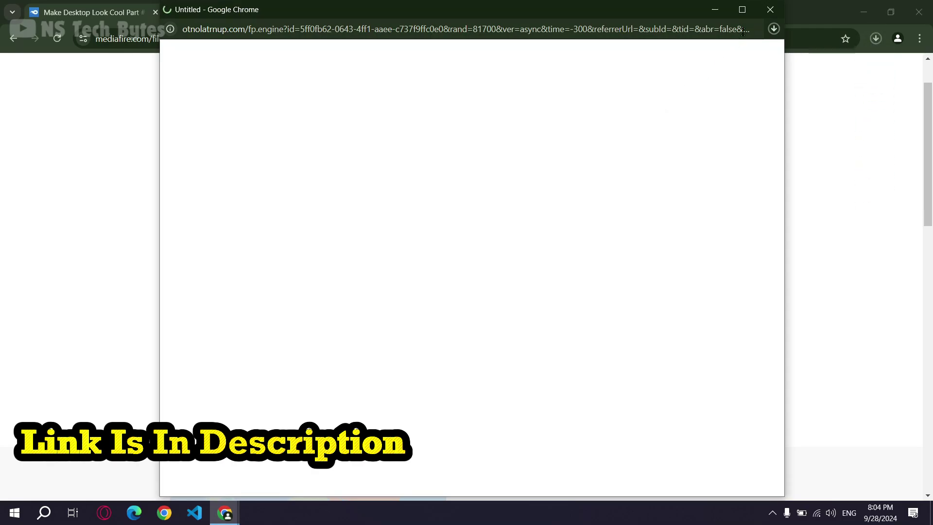
{"action": "left_click", "coordinate": [770, 10]}
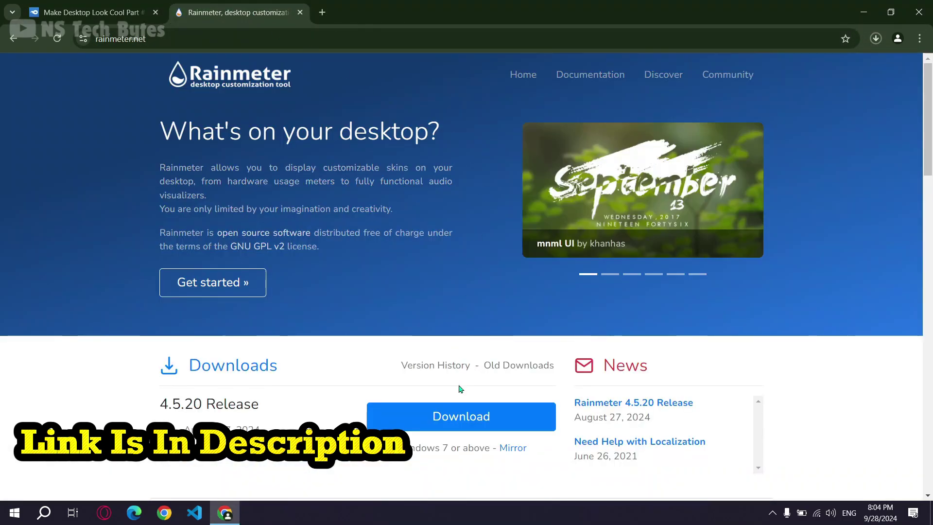
Download the Rainmeter 4.5.20 installer from rainmeter.net and check the recent downloads
{"action": "left_click", "coordinate": [470, 416]}
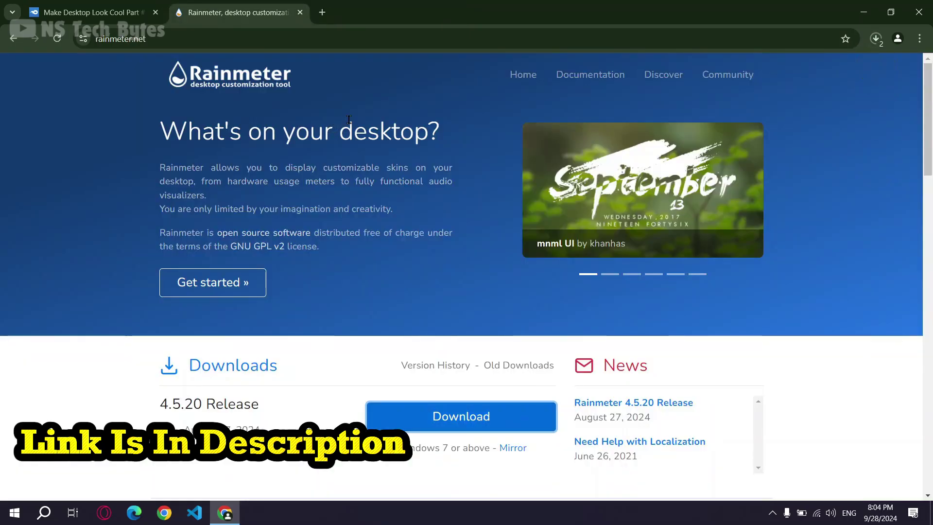
{"action": "left_click", "coordinate": [873, 43]}
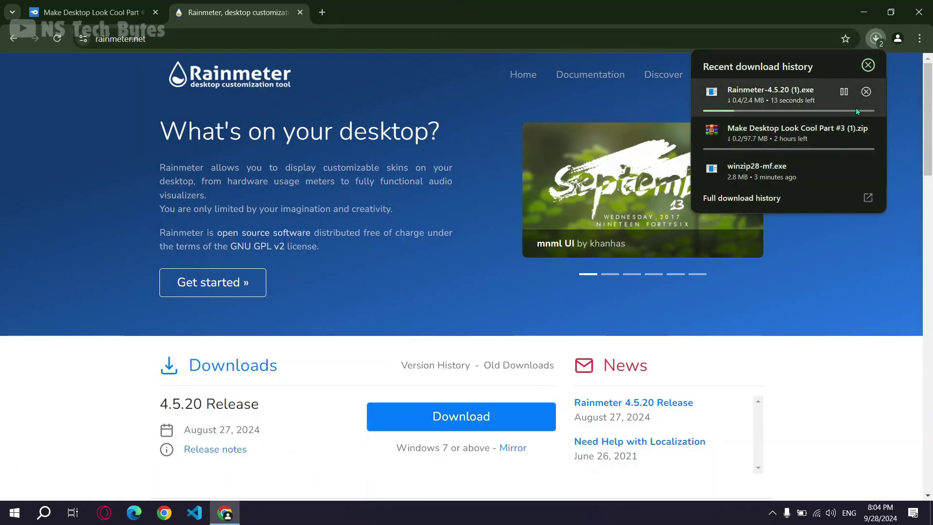
{"action": "left_click", "coordinate": [856, 253]}
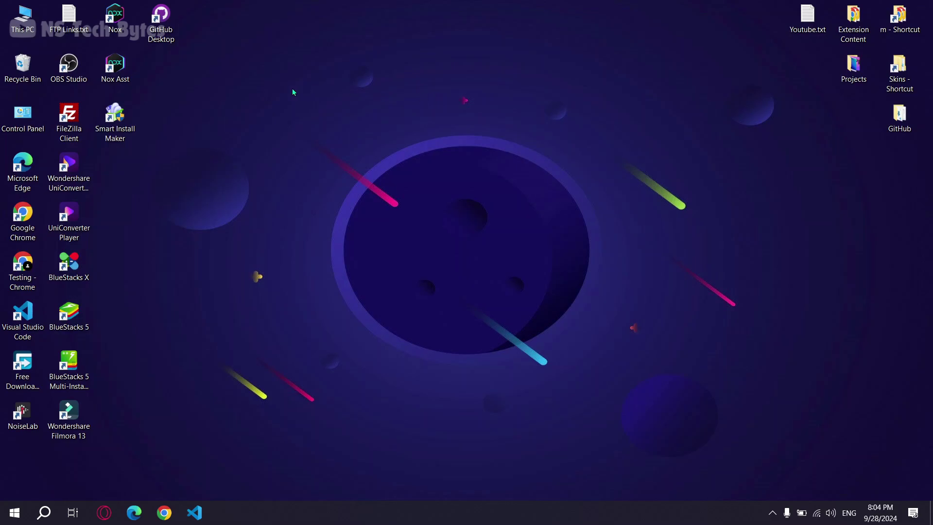
Open the Downloads folder from This PC in a maximized window and show its files as medium icons
{"action": "double_click", "coordinate": [10, 9]}
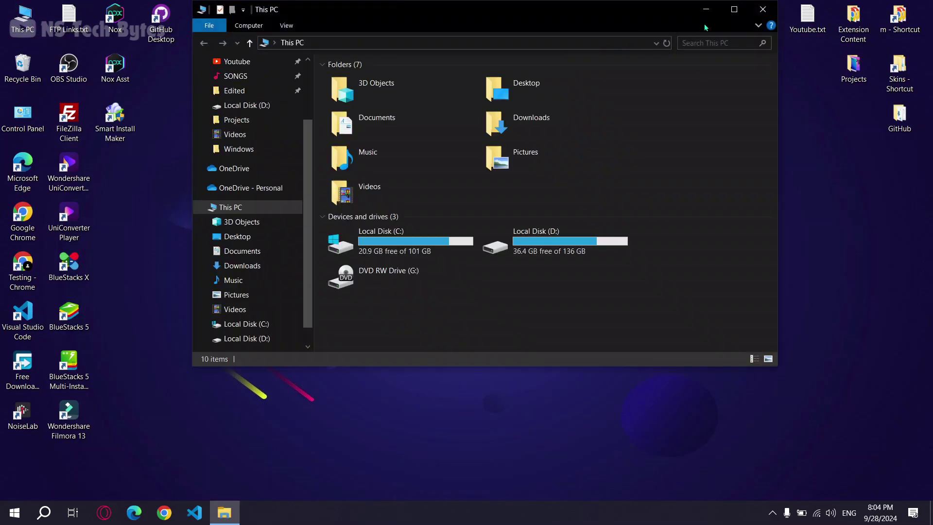
{"action": "left_click", "coordinate": [734, 9]}
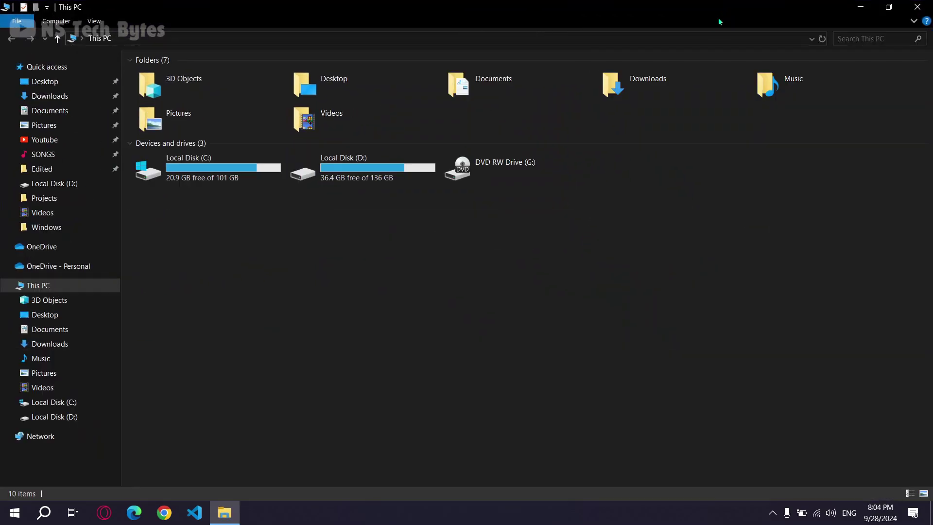
{"action": "left_click", "coordinate": [667, 83]}
{"action": "double_click", "coordinate": [667, 81]}
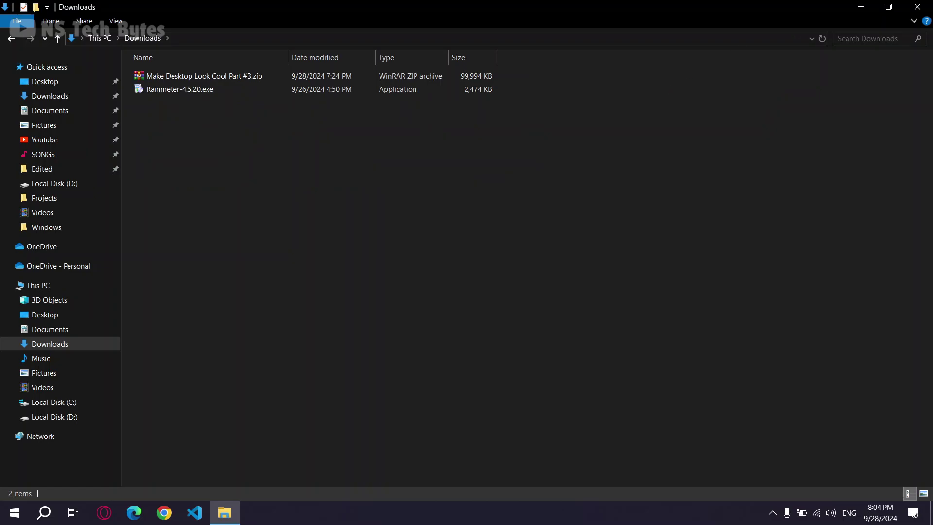
{"action": "right_click", "coordinate": [284, 149]}
{"action": "mouse_move", "coordinate": [296, 154]}
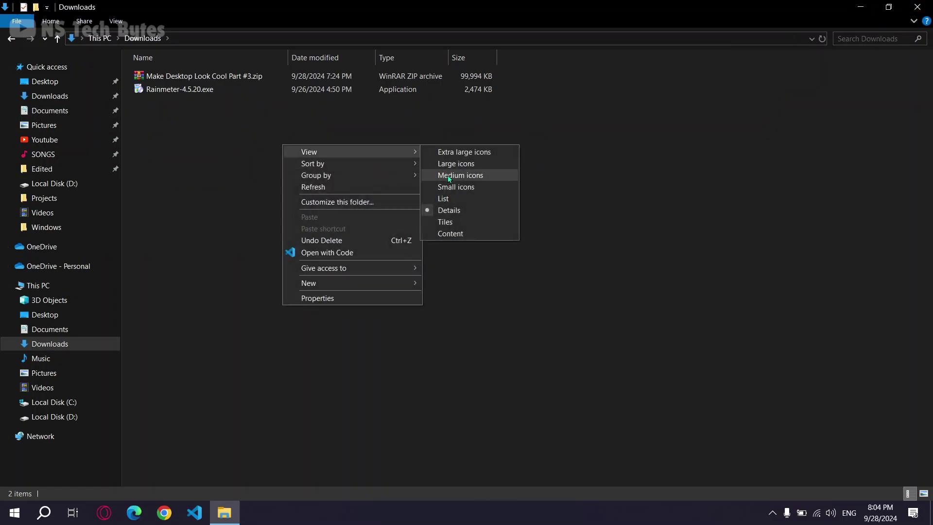
{"action": "left_click", "coordinate": [448, 176]}
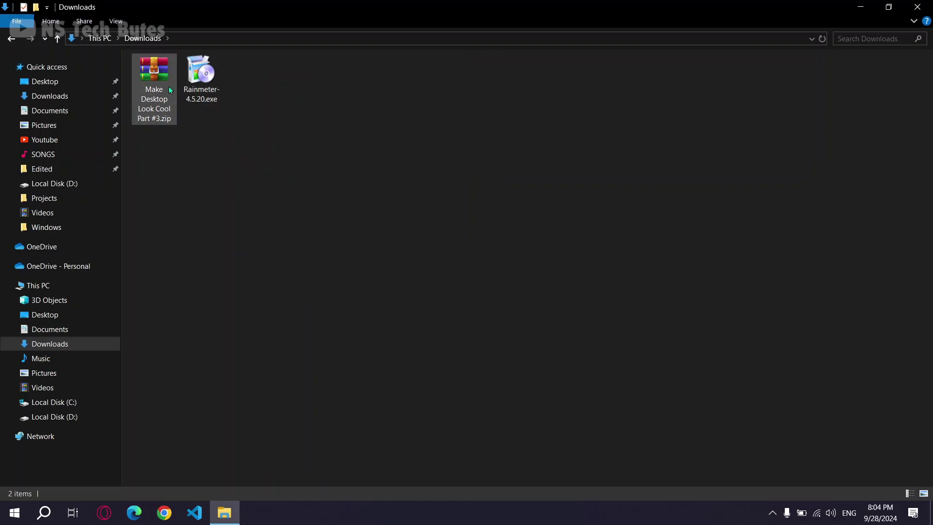
Install Rainmeter from Rainmeter-4.5.20.exe in English with the standard installation
{"action": "double_click", "coordinate": [203, 83]}
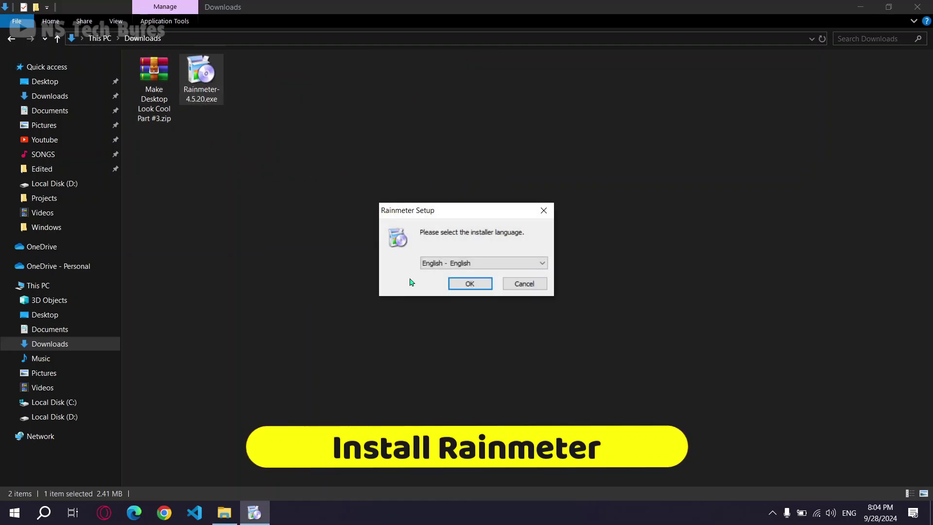
{"action": "left_click", "coordinate": [454, 285]}
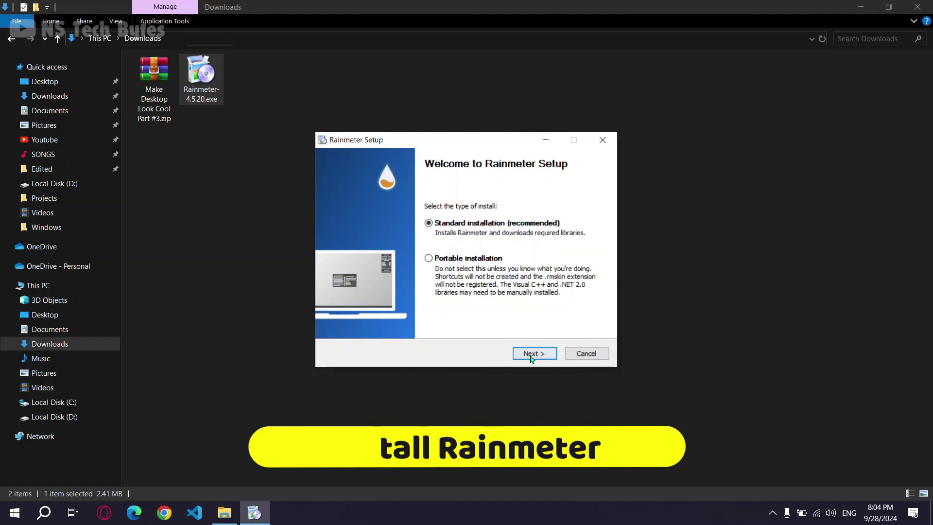
{"action": "left_click", "coordinate": [533, 356]}
{"action": "left_click", "coordinate": [532, 356]}
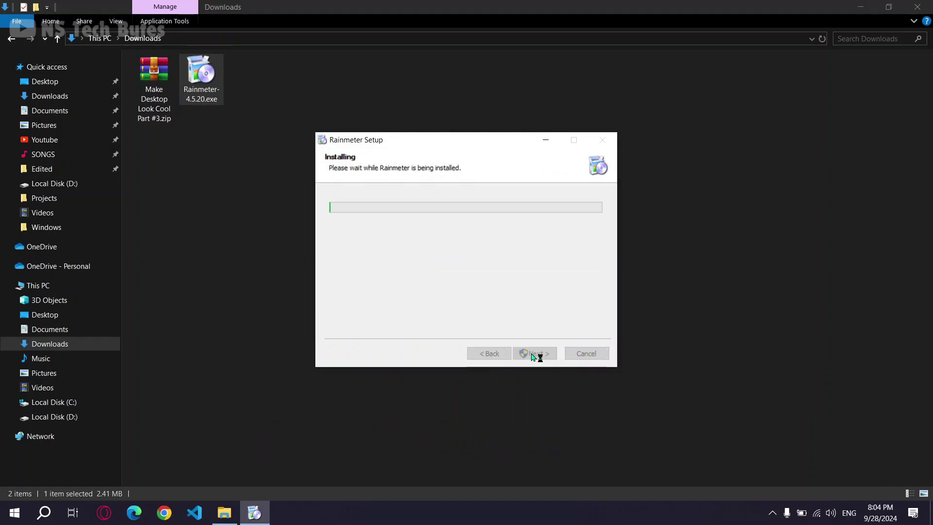
{"action": "left_click", "coordinate": [534, 353]}
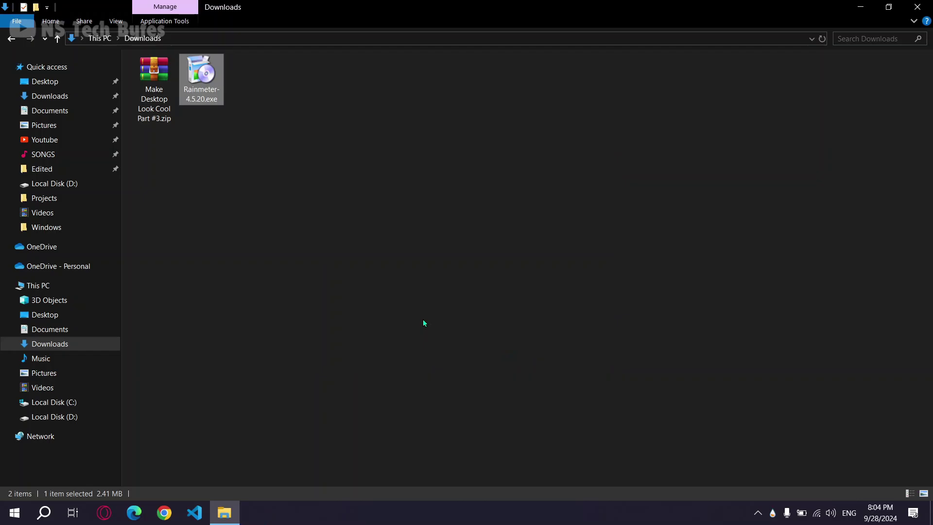
Unload the default illustro Welcome, Clock, System and Disks skins from the desktop
{"action": "right_click", "coordinate": [541, 257]}
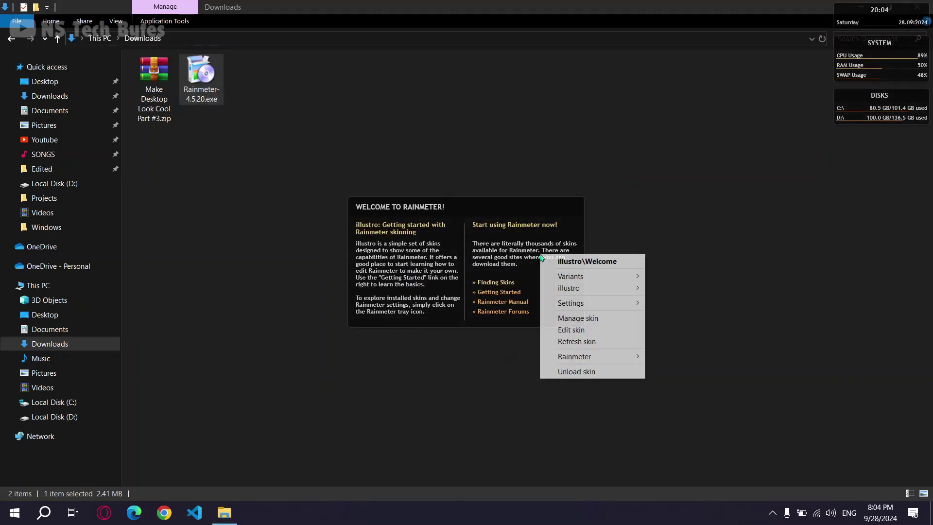
{"action": "left_click", "coordinate": [576, 372]}
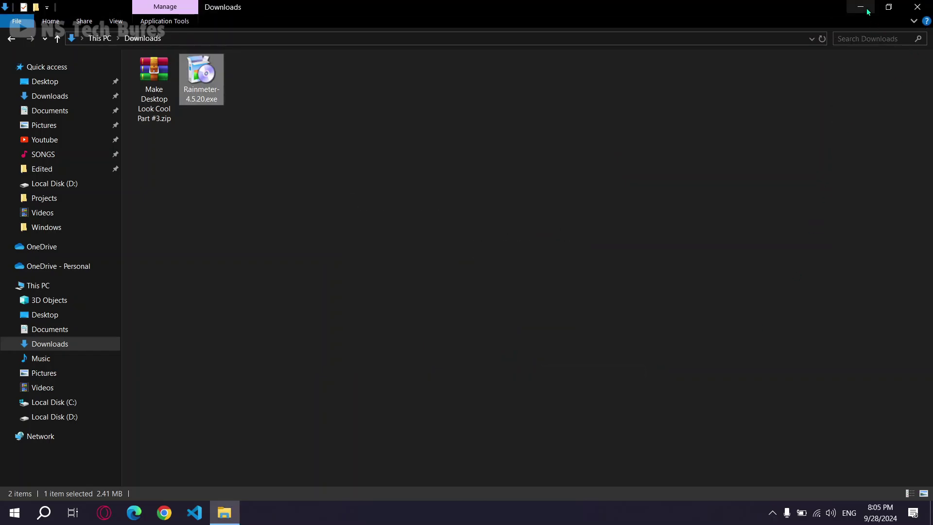
{"action": "left_click", "coordinate": [868, 11]}
{"action": "right_click", "coordinate": [866, 23]}
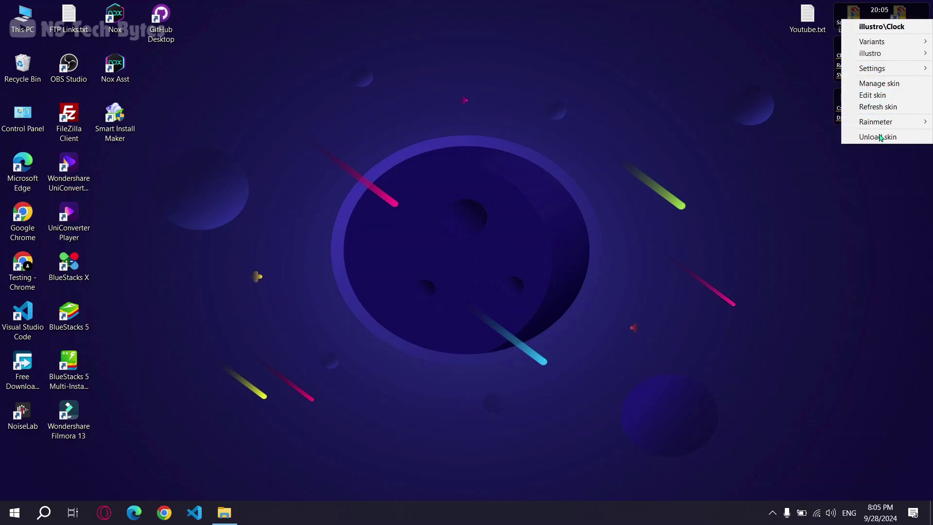
{"action": "left_click", "coordinate": [880, 138]}
{"action": "right_click", "coordinate": [860, 63]}
{"action": "left_click", "coordinate": [869, 175]}
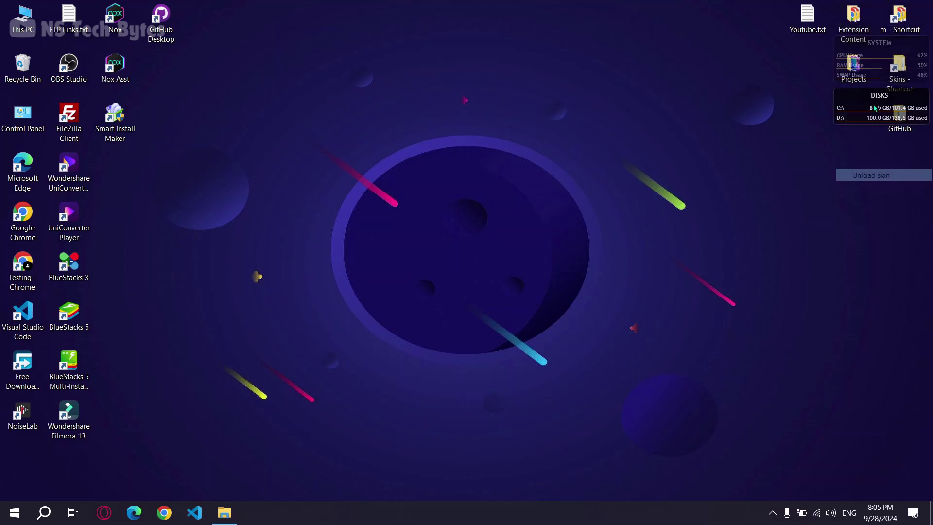
{"action": "right_click", "coordinate": [871, 102]}
{"action": "left_click", "coordinate": [864, 215]}
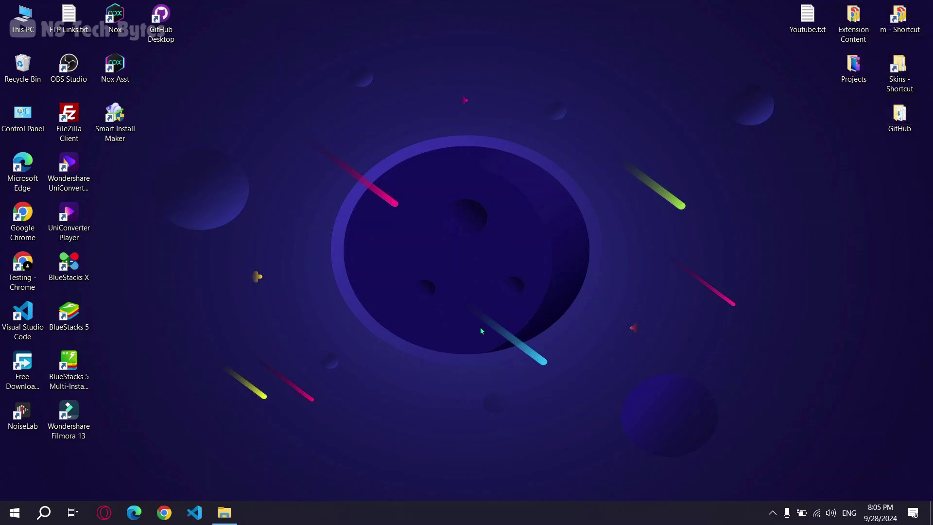
Return to the Downloads folder and extract Make Desktop Look Cool Part #3.zip into a folder of the same name
{"action": "left_click", "coordinate": [224, 513]}
{"action": "left_click", "coordinate": [215, 446]}
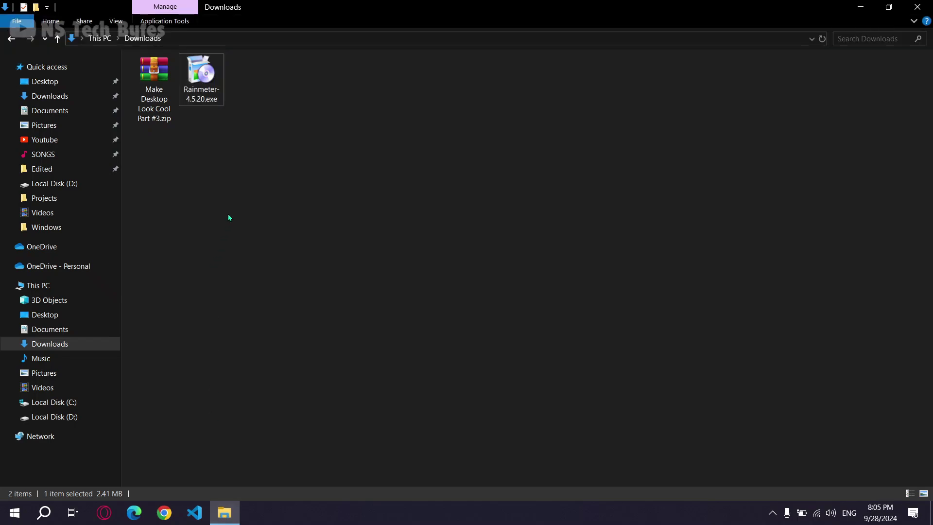
{"action": "left_click", "coordinate": [149, 77]}
{"action": "right_click", "coordinate": [148, 74]}
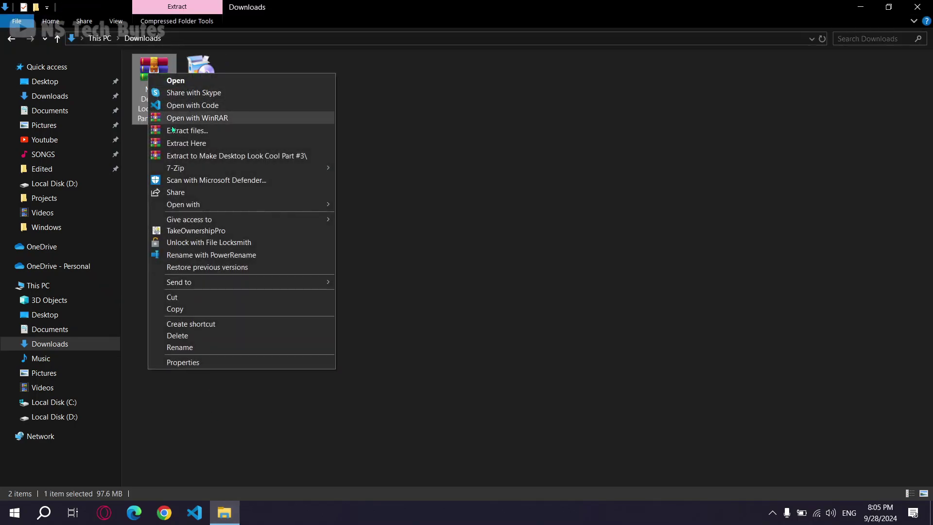
{"action": "left_click", "coordinate": [195, 155]}
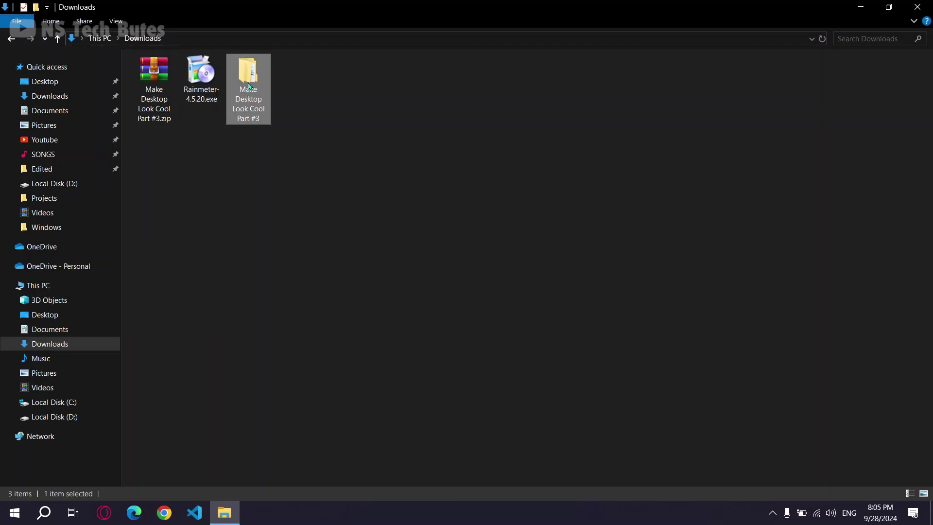
Set Windows 12.1 Light.png from the extracted pack's Wallpaper folder as the desktop background and show the desktop
{"action": "double_click", "coordinate": [228, 86]}
{"action": "double_click", "coordinate": [189, 88]}
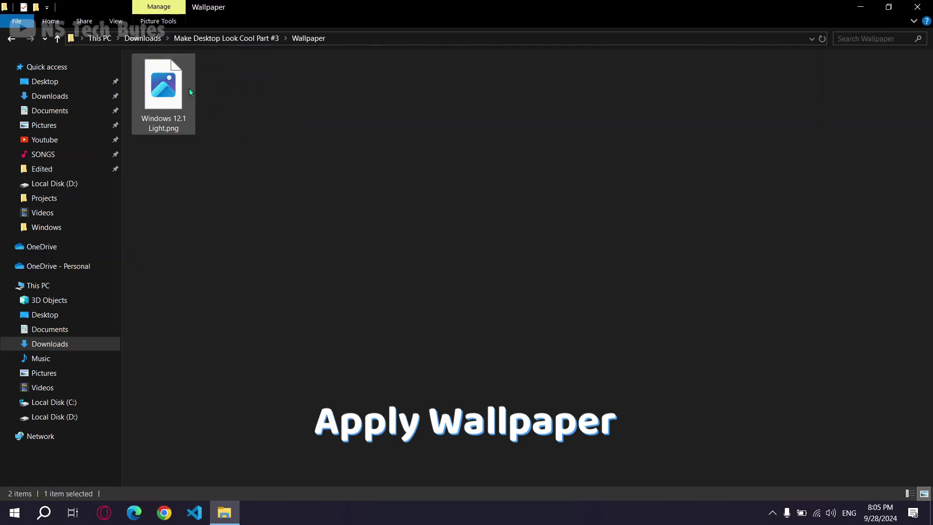
{"action": "double_click", "coordinate": [162, 93]}
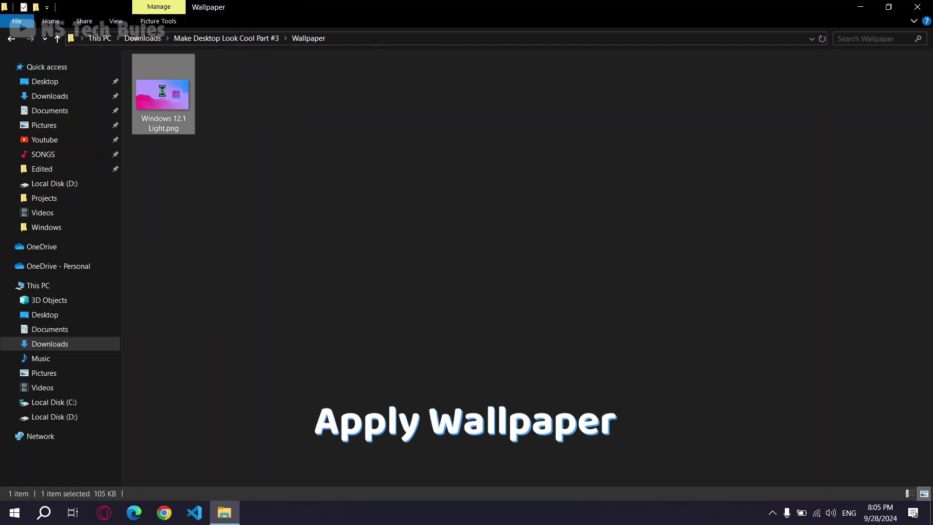
{"action": "right_click", "coordinate": [163, 92]}
{"action": "left_click", "coordinate": [199, 170]}
{"action": "left_click", "coordinate": [860, 7]}
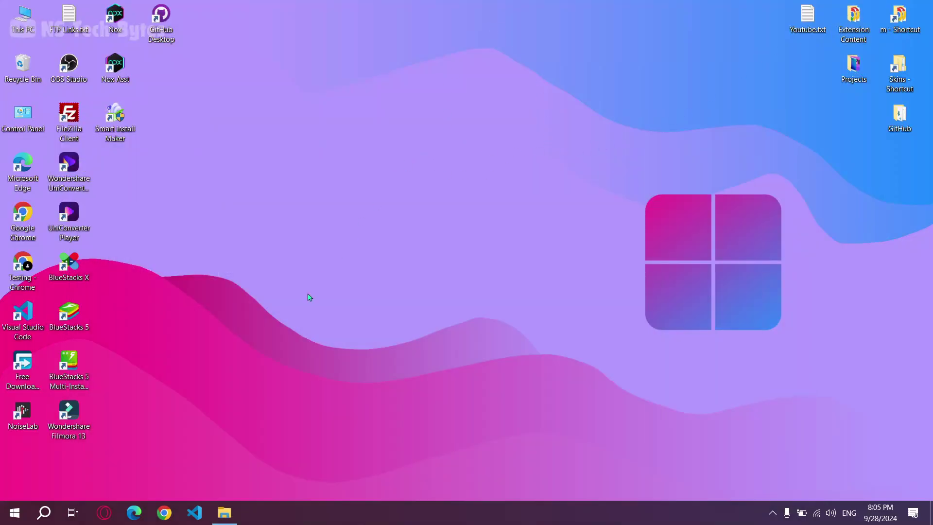
Open the pack's Skins folder and install TaskbarX_1.7.7.0_x64.rmskin without loading its included skins
{"action": "left_click", "coordinate": [222, 508]}
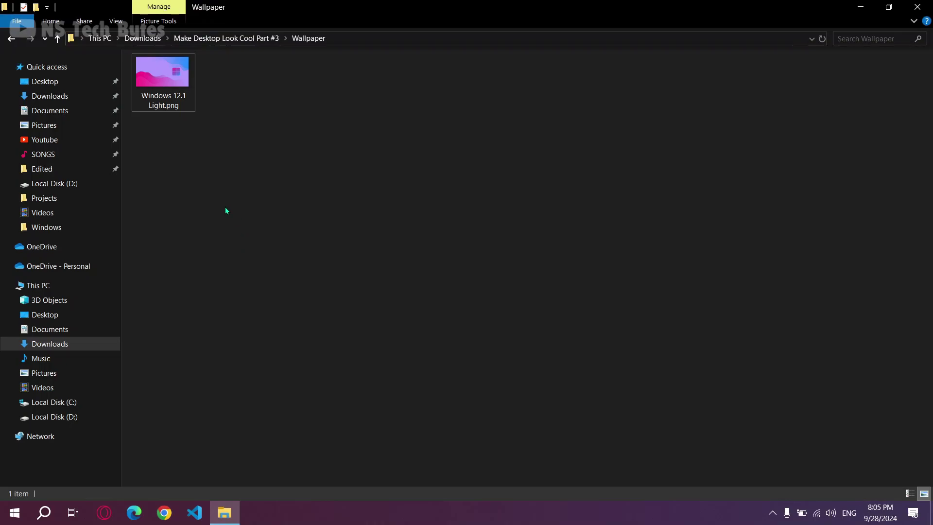
{"action": "left_click", "coordinate": [11, 38]}
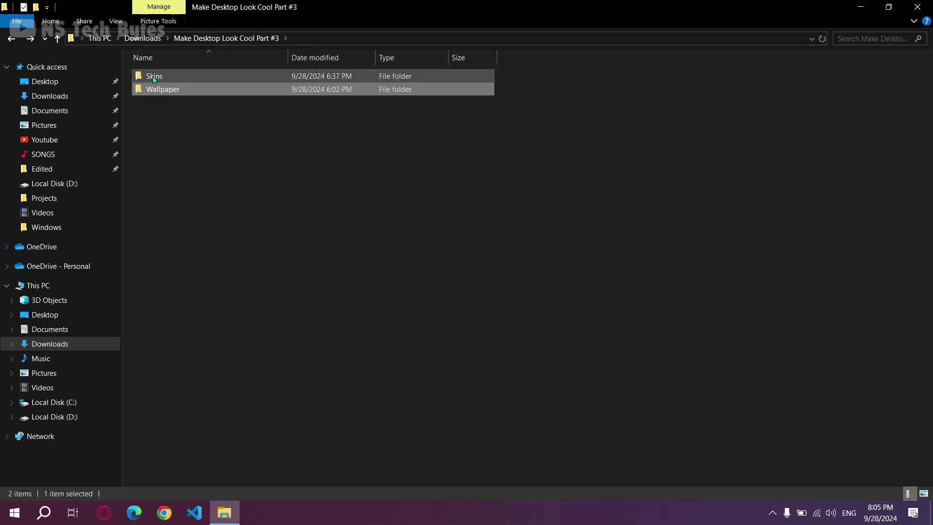
{"action": "double_click", "coordinate": [154, 79]}
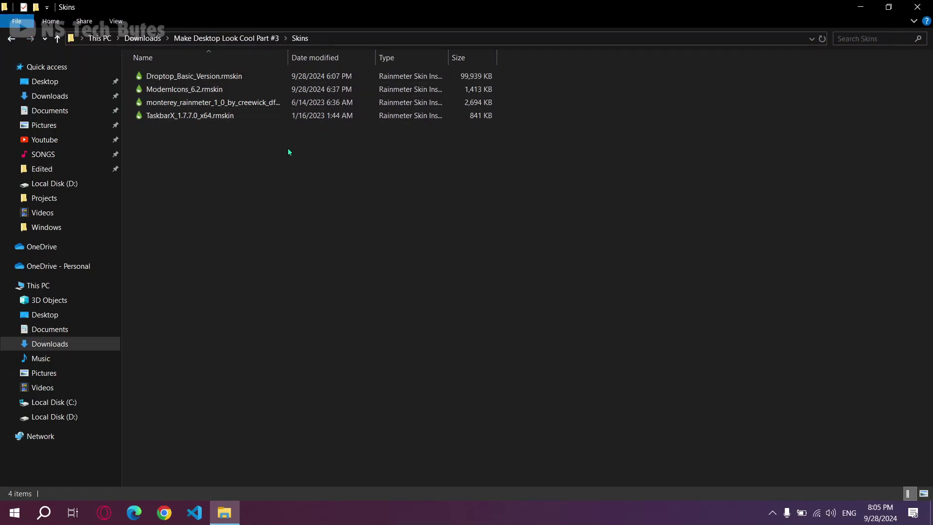
{"action": "double_click", "coordinate": [206, 116]}
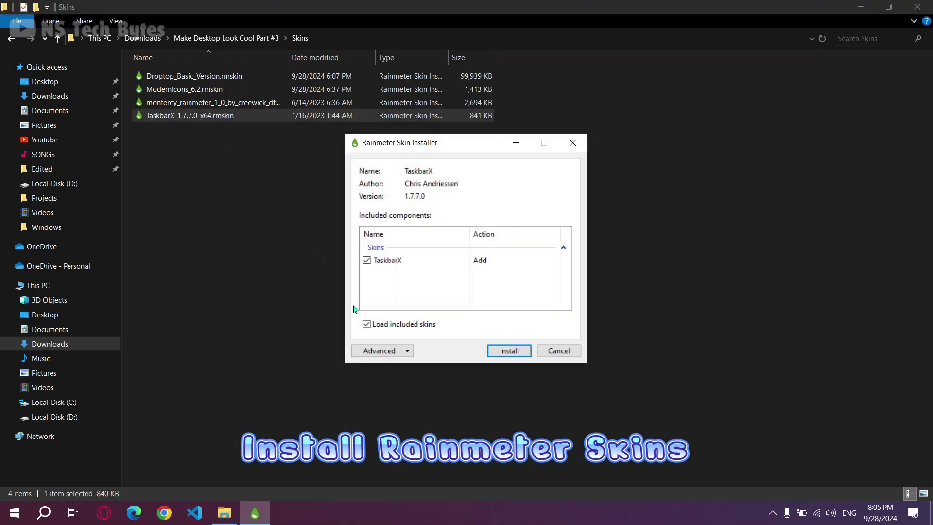
{"action": "left_click", "coordinate": [488, 355]}
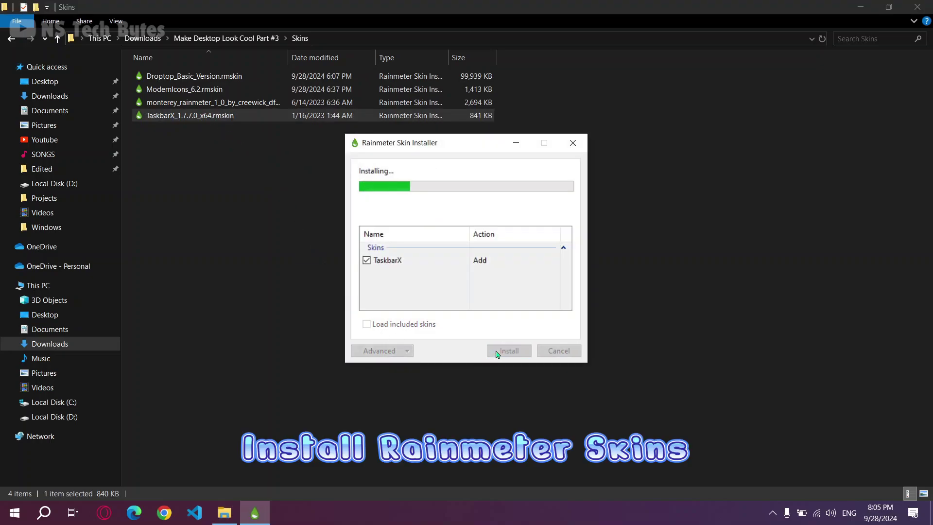
{"action": "left_click", "coordinate": [283, 224]}
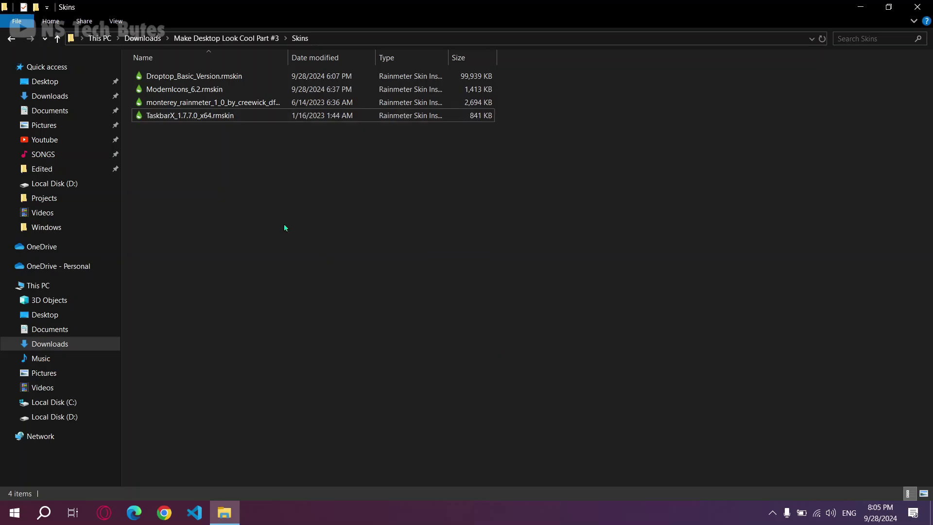
Install the Monterey 1.0 skin package and ModernIcons_6.2.rmskin, leaving the ModernIcons layout unapplied
{"action": "left_click", "coordinate": [219, 104]}
{"action": "double_click", "coordinate": [219, 103]}
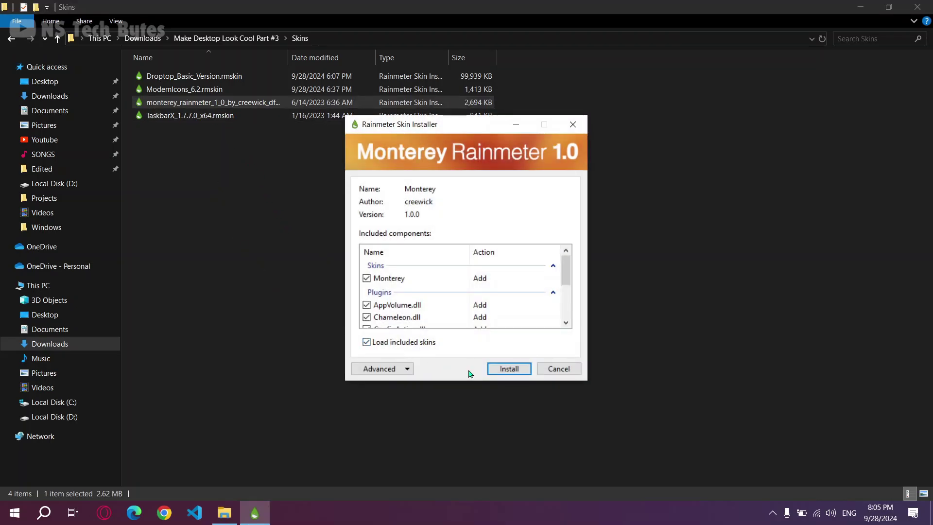
{"action": "left_click", "coordinate": [506, 369]}
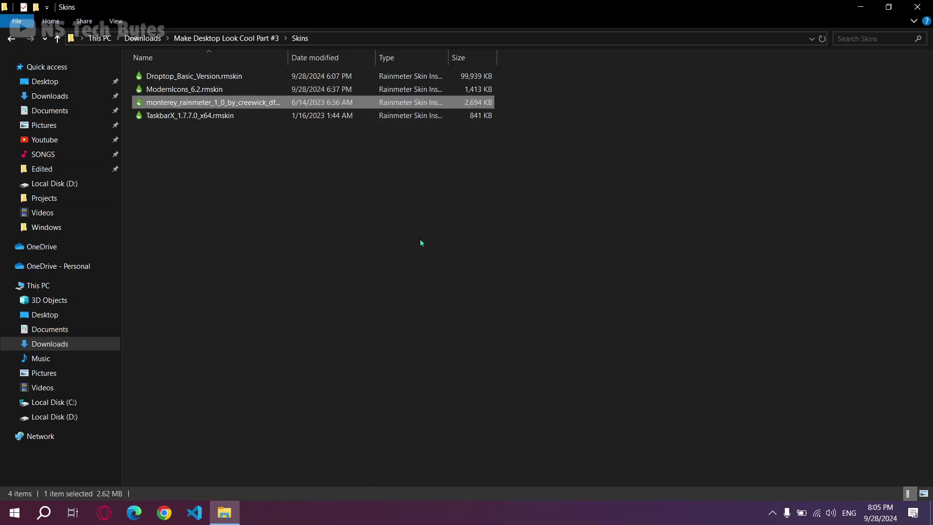
{"action": "double_click", "coordinate": [200, 92]}
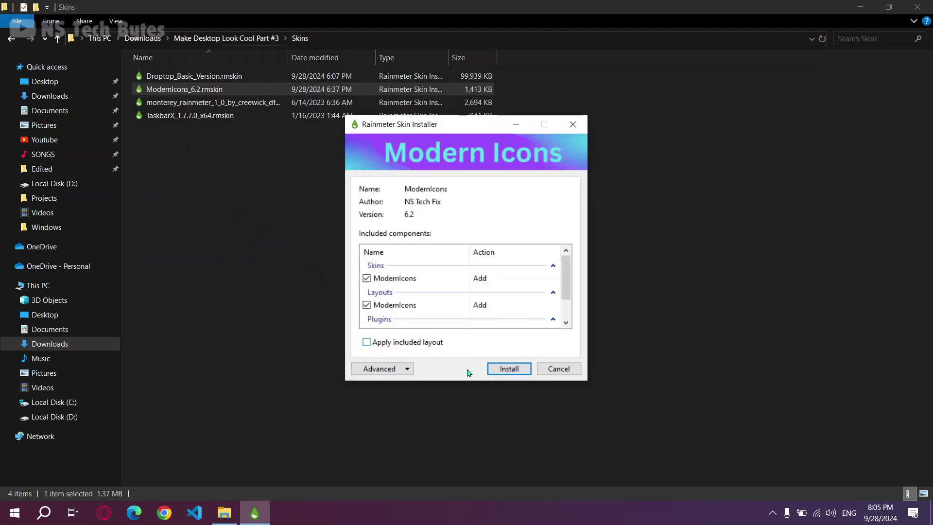
{"action": "left_click", "coordinate": [517, 368]}
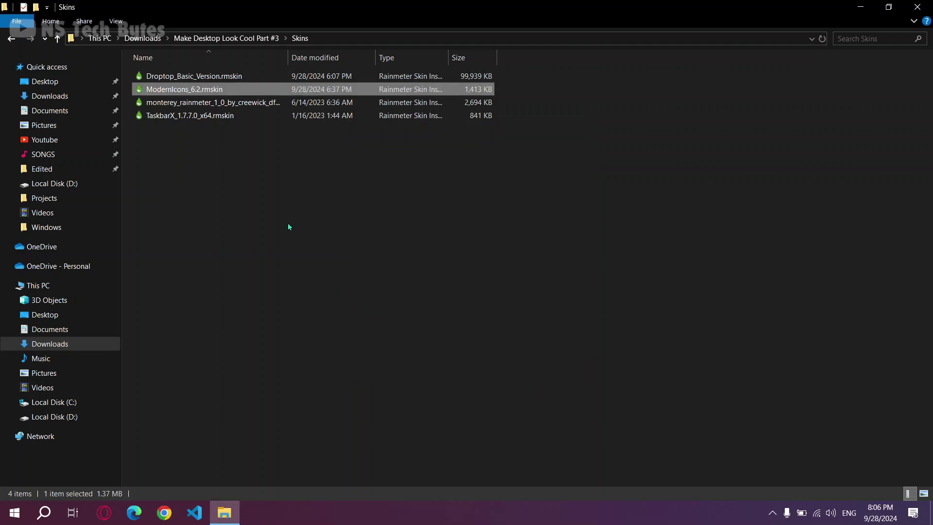
Install Droptop_Basic_Version.rmskin with its included skins loaded and close the Skins folder window
{"action": "left_click", "coordinate": [208, 77]}
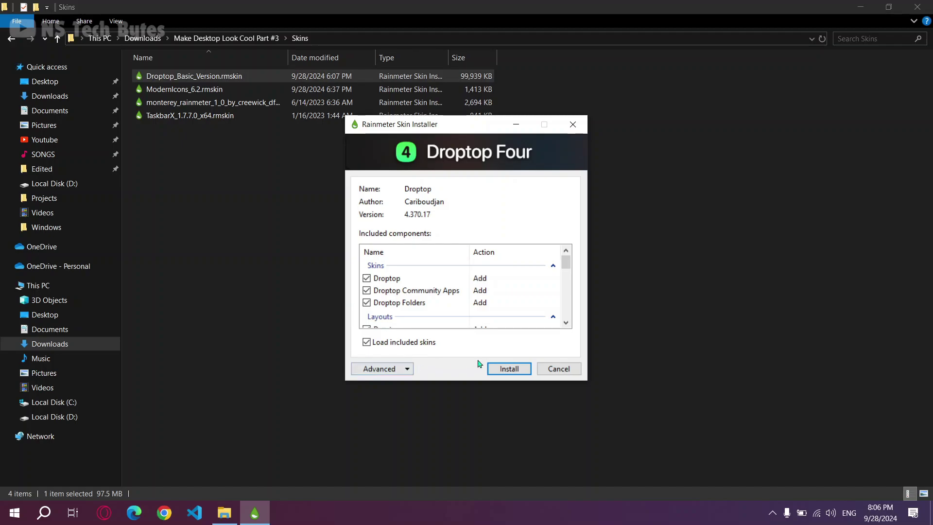
{"action": "left_click", "coordinate": [507, 373]}
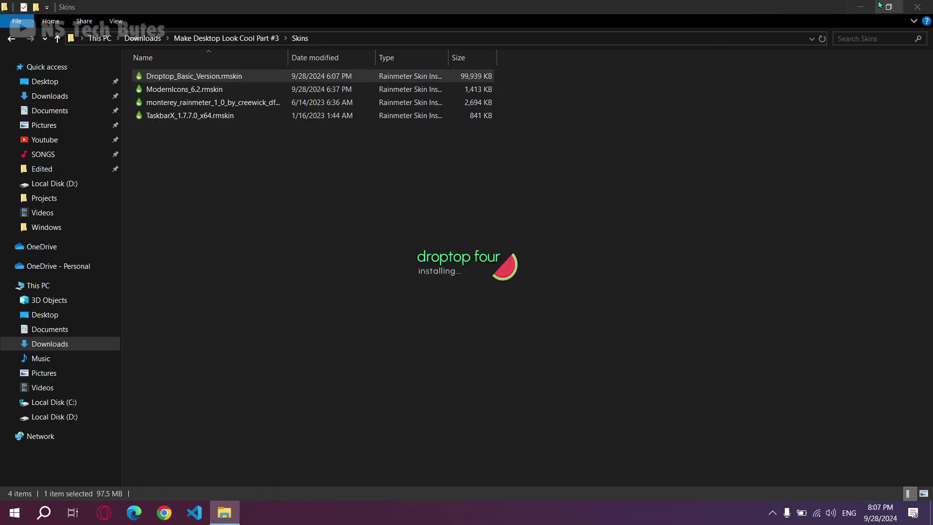
{"action": "left_click", "coordinate": [919, 7]}
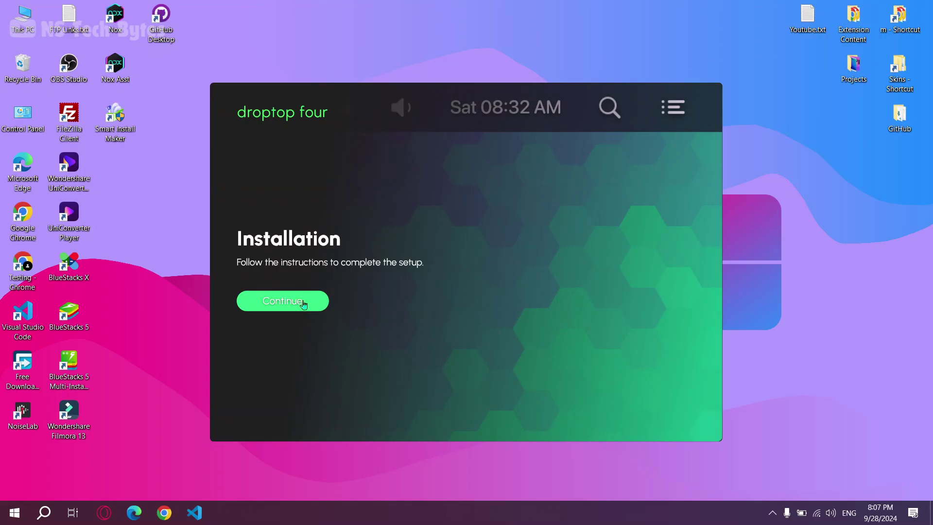
Start the Droptop Four setup with English (United States) as the language and Desktop only as its appearance
{"action": "left_click", "coordinate": [303, 304]}
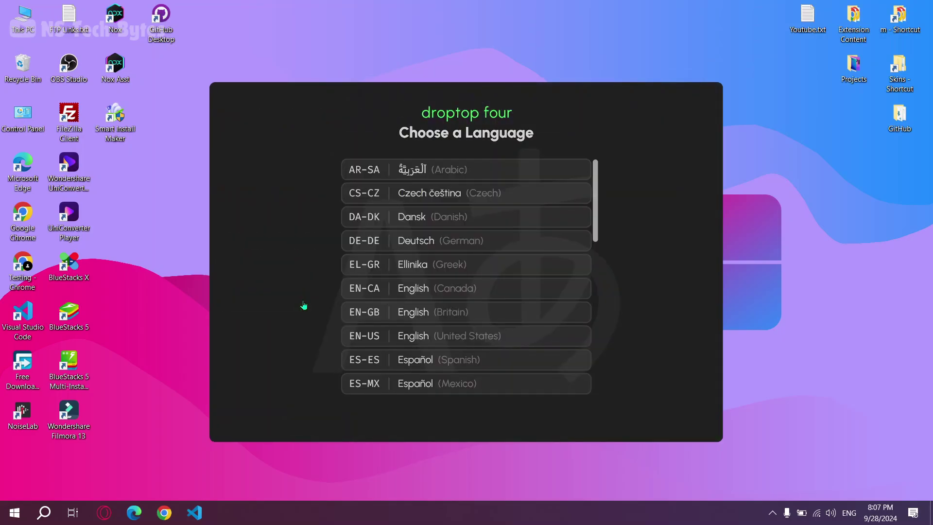
{"action": "left_click", "coordinate": [406, 337]}
{"action": "left_click", "coordinate": [444, 426]}
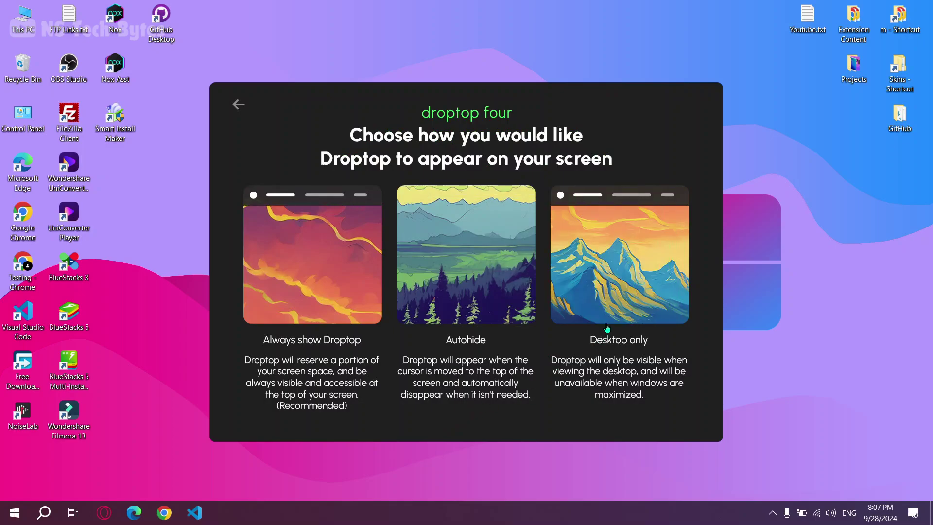
{"action": "left_click", "coordinate": [606, 244]}
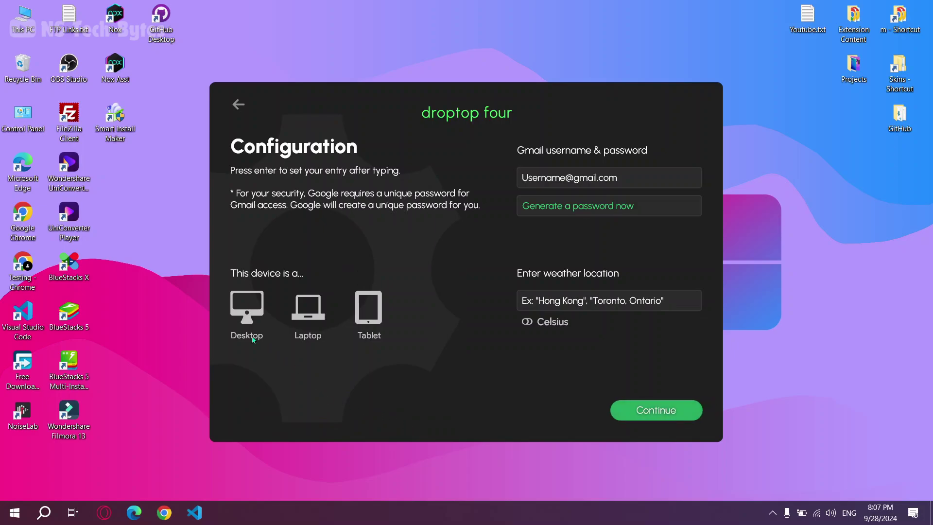
Configure Droptop for a Desktop device with Celsius temperatures and Lahore as the weather location
{"action": "left_click", "coordinate": [241, 302]}
{"action": "left_click", "coordinate": [527, 322]}
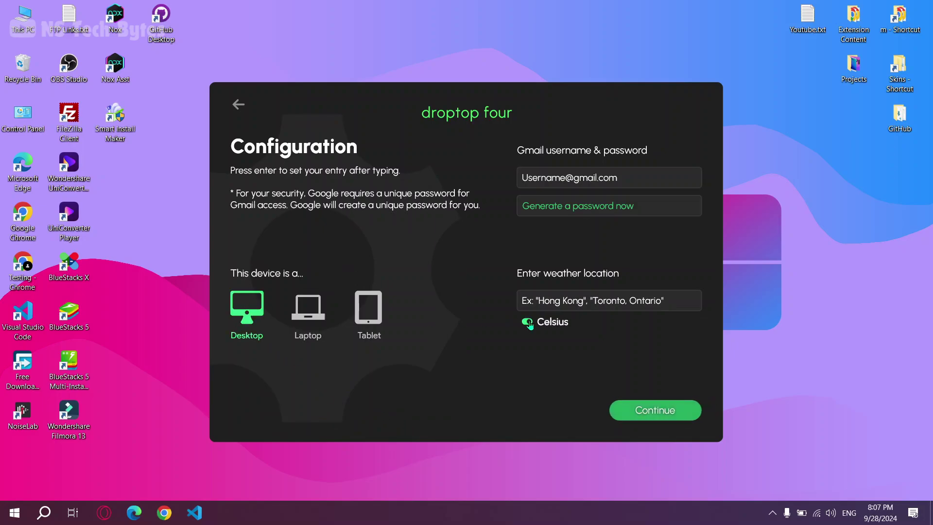
{"action": "left_click", "coordinate": [575, 296]}
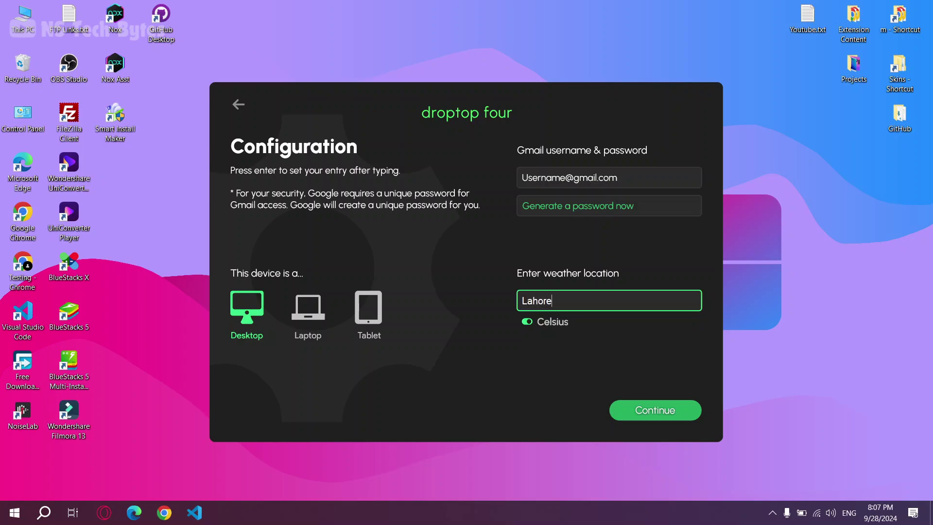
{"action": "left_click", "coordinate": [661, 408]}
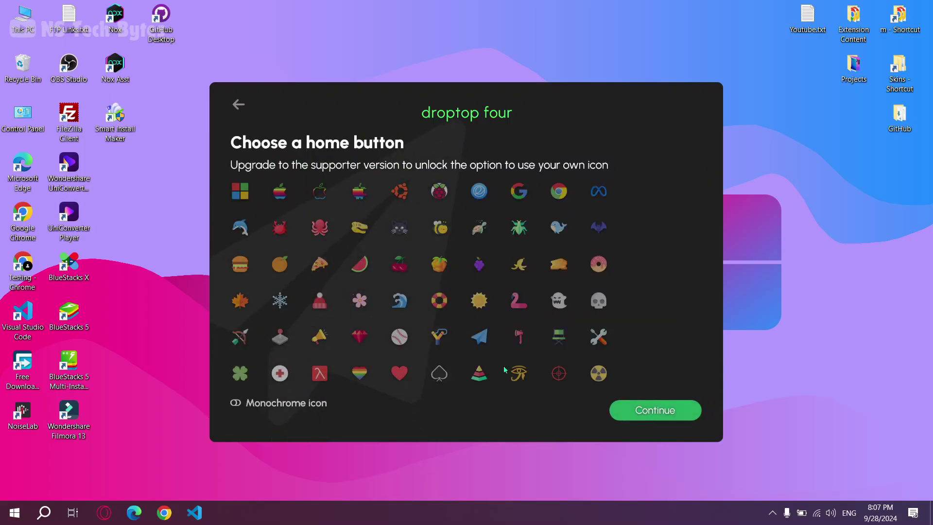
Choose the four-colour Windows logo as Droptop's home button and Default as the starting theme
{"action": "left_click", "coordinate": [241, 195]}
{"action": "left_click", "coordinate": [647, 419]}
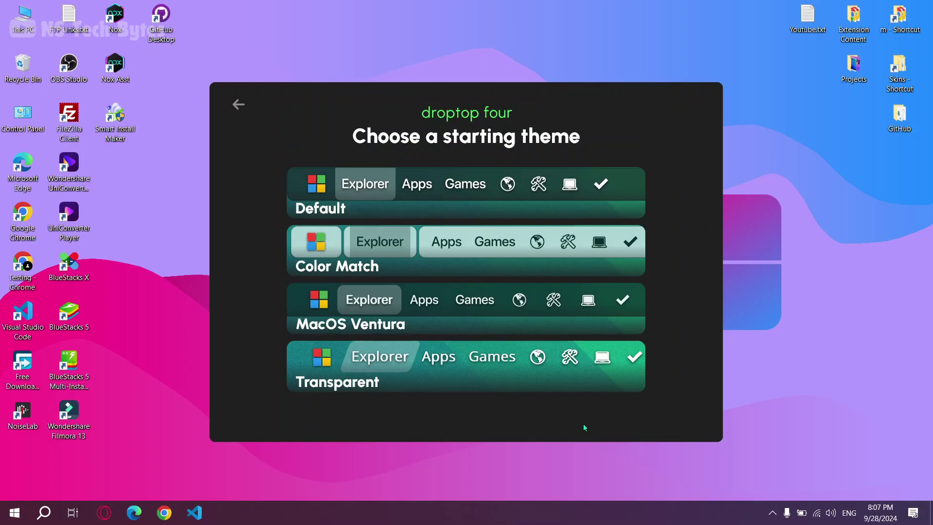
{"action": "left_click", "coordinate": [420, 180]}
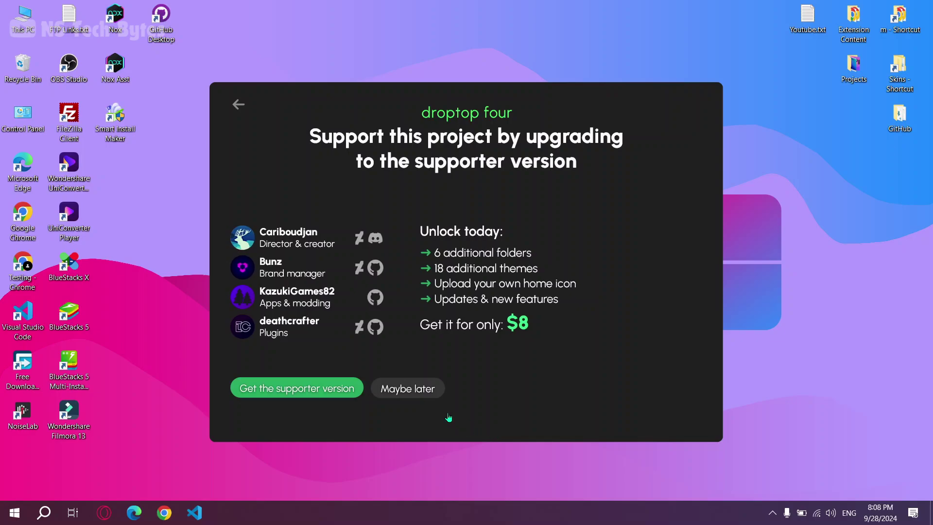
Finish the Droptop setup without upgrading to the supporter version and go through all of its tutorial tips
{"action": "left_click", "coordinate": [401, 388]}
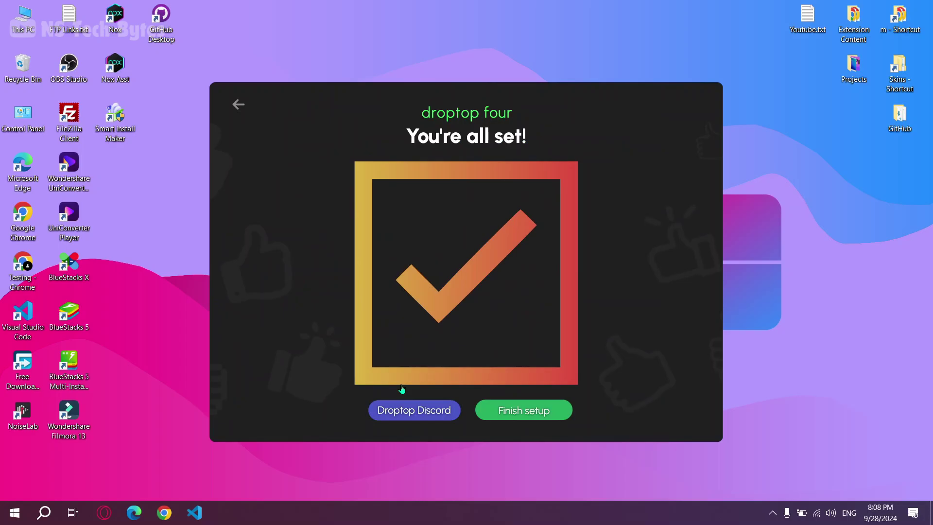
{"action": "left_click", "coordinate": [534, 416]}
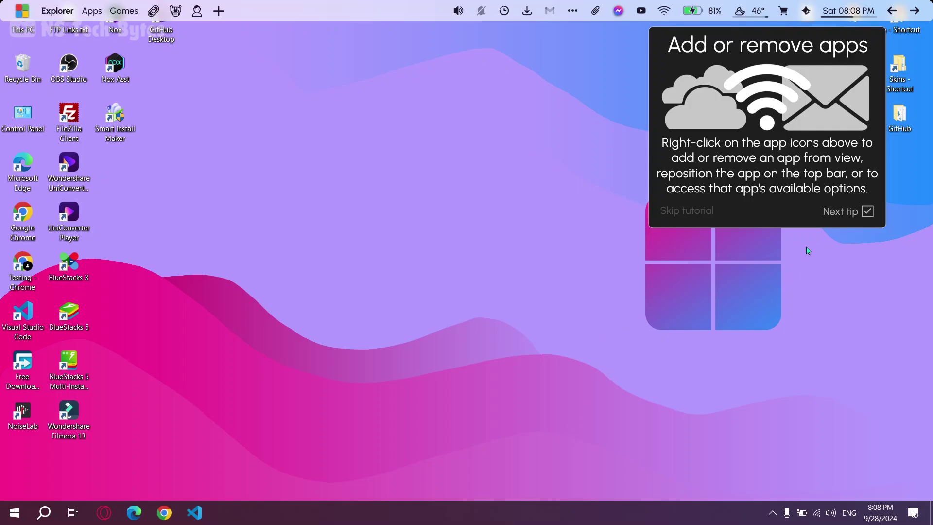
{"action": "left_click", "coordinate": [843, 214]}
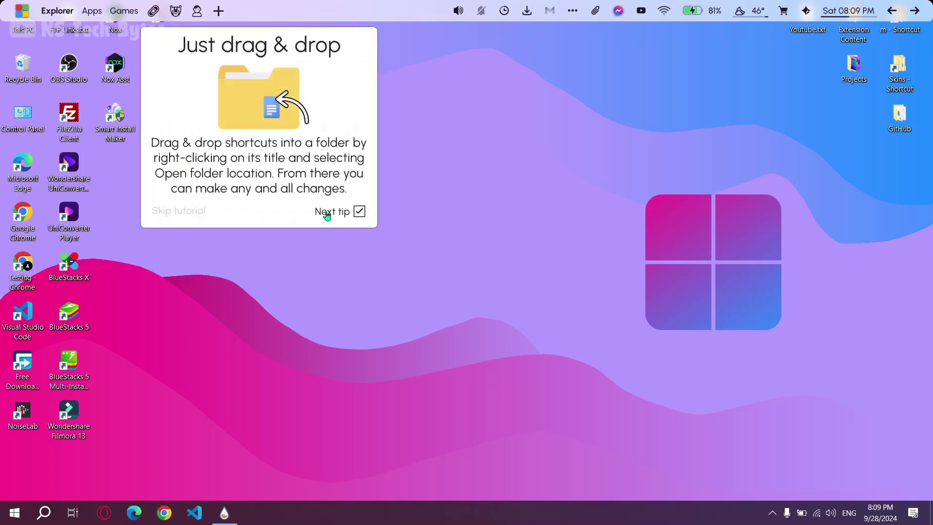
{"action": "left_click", "coordinate": [326, 212]}
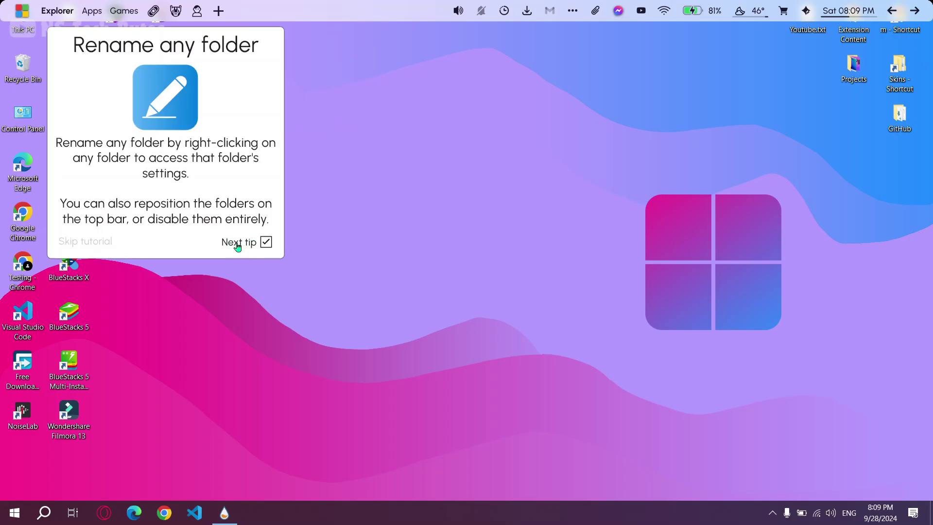
{"action": "left_click", "coordinate": [237, 242]}
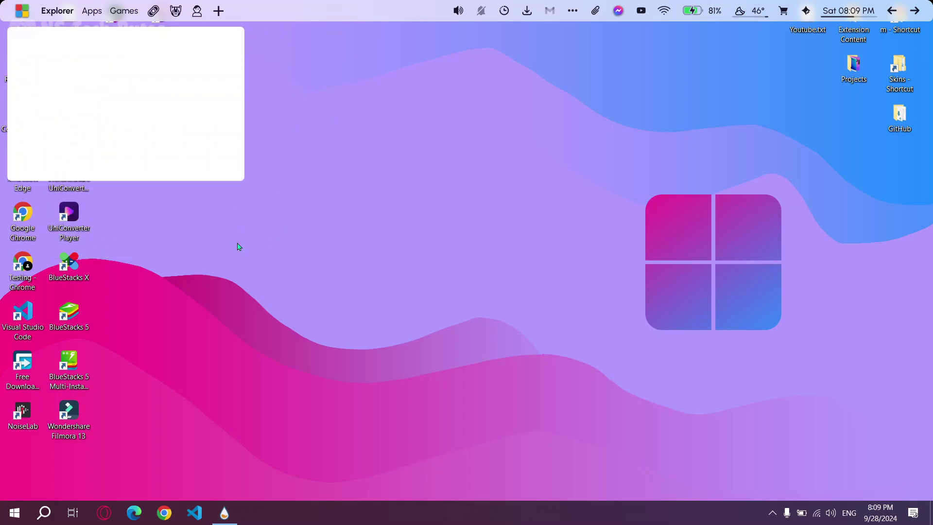
{"action": "left_click", "coordinate": [204, 199]}
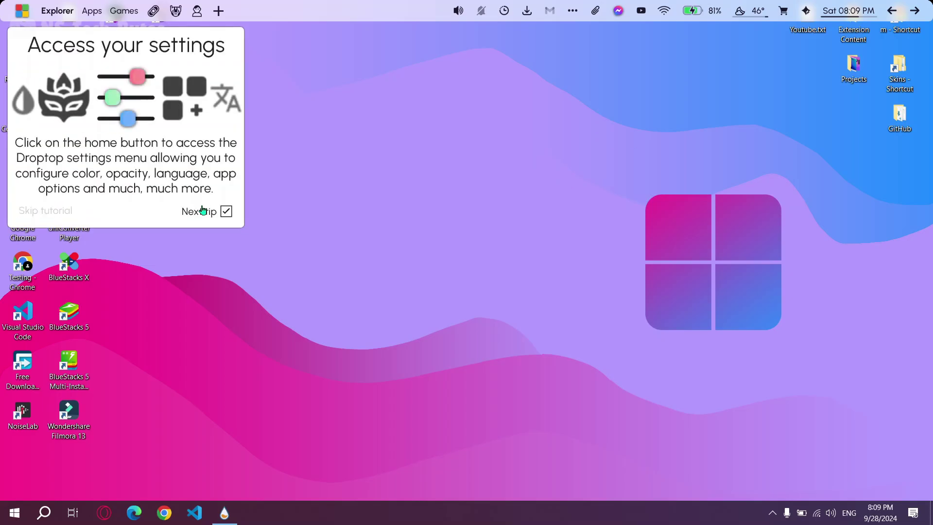
{"action": "left_click", "coordinate": [202, 214]}
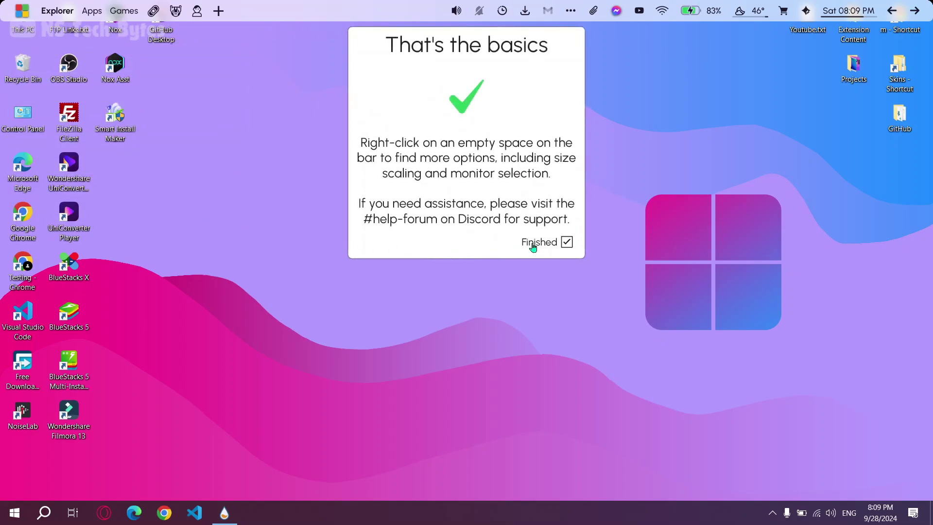
{"action": "left_click", "coordinate": [533, 246]}
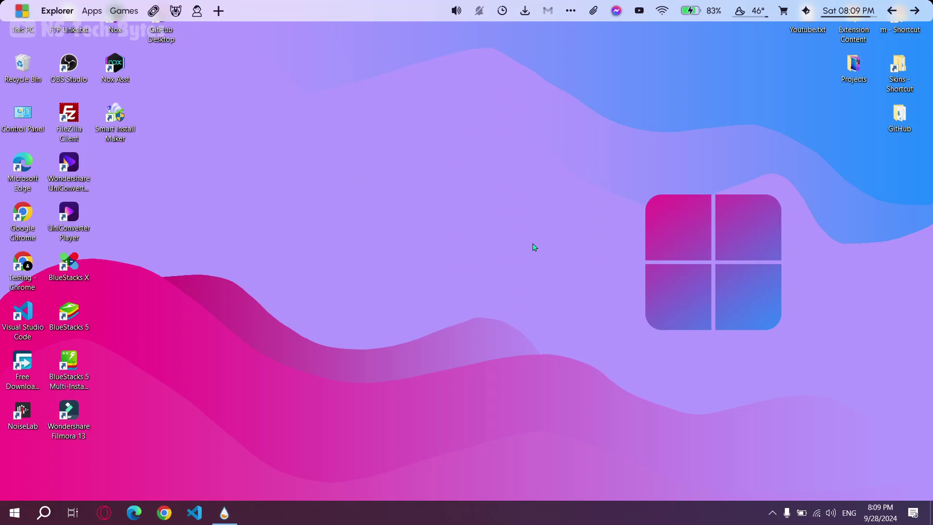
Hide all desktop icons
{"action": "right_click", "coordinate": [392, 89]}
{"action": "mouse_move", "coordinate": [414, 103]}
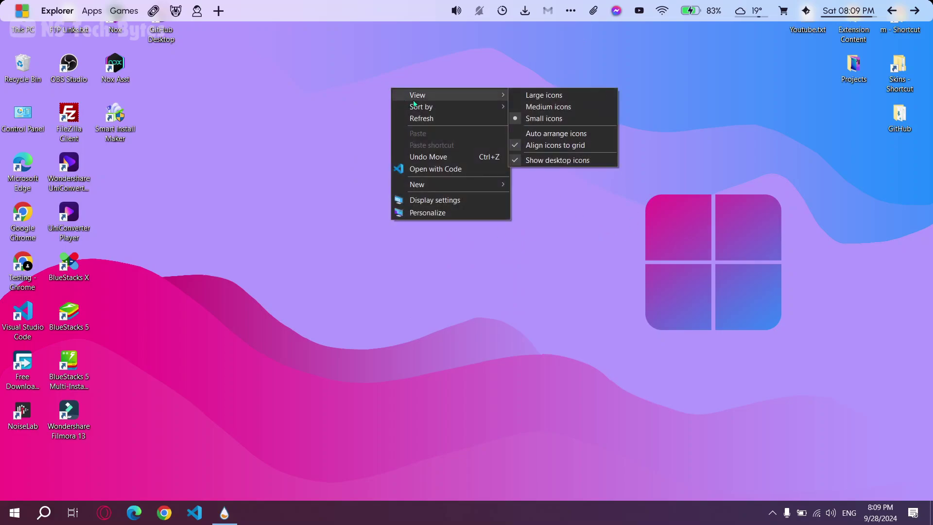
{"action": "left_click", "coordinate": [547, 161]}
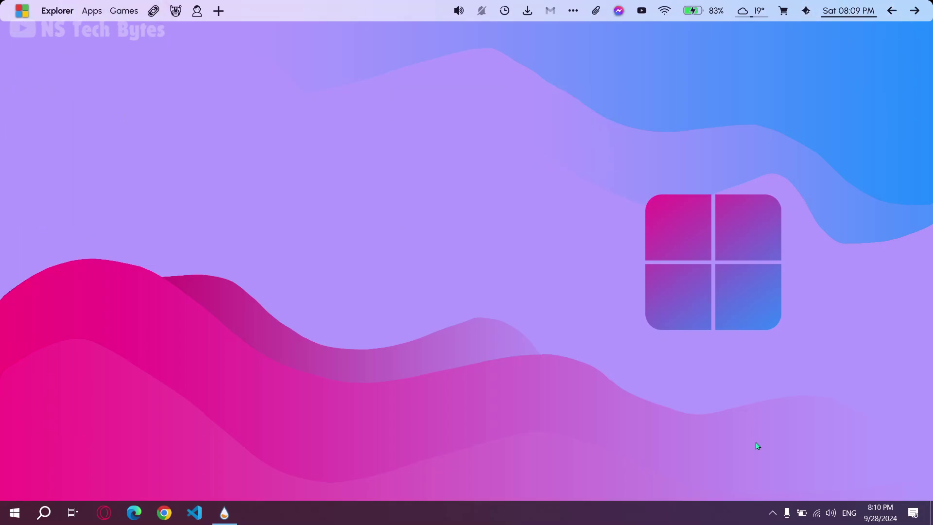
Open the Manage Rainmeter window and shift it slightly sideways on the desktop
{"action": "left_click", "coordinate": [773, 516]}
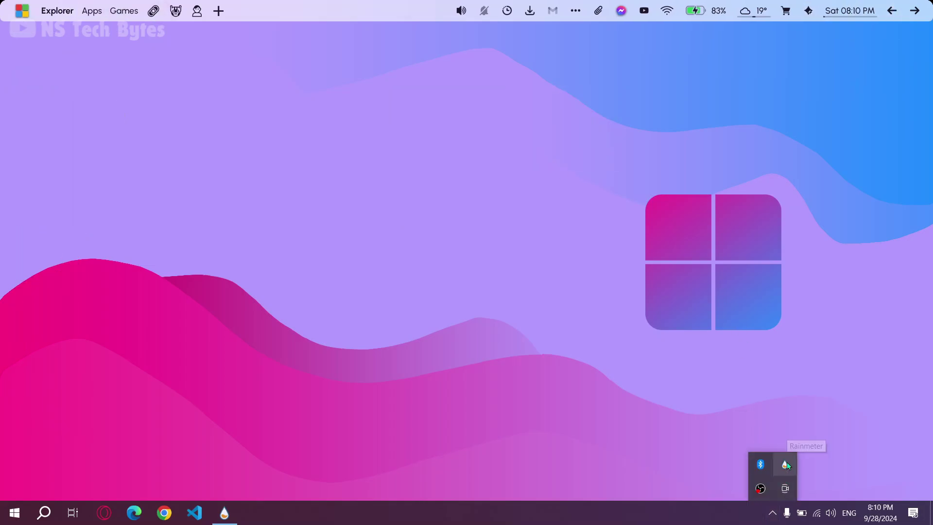
{"action": "left_click", "coordinate": [785, 465]}
{"action": "left_click", "coordinate": [564, 464]}
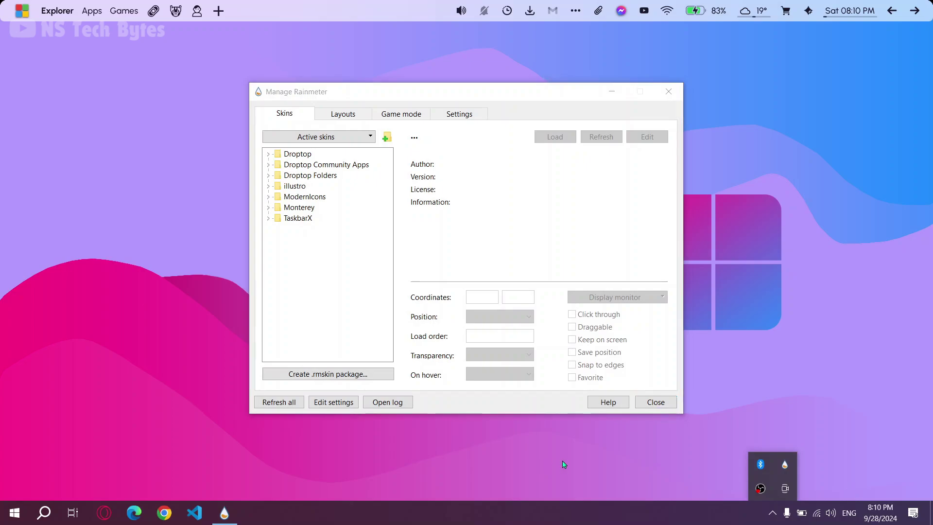
{"action": "left_click", "coordinate": [773, 513]}
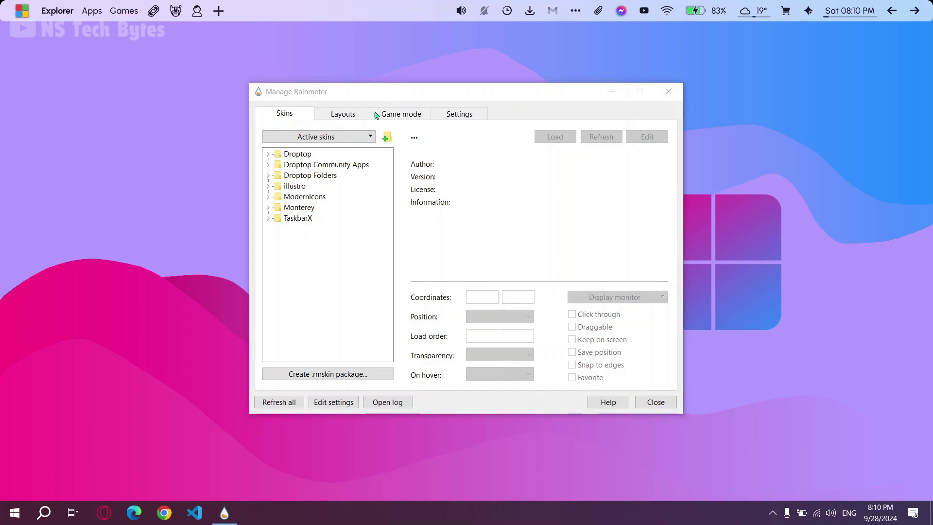
{"action": "left_click_drag", "start_coordinate": [350, 99], "coordinate": [373, 100]}
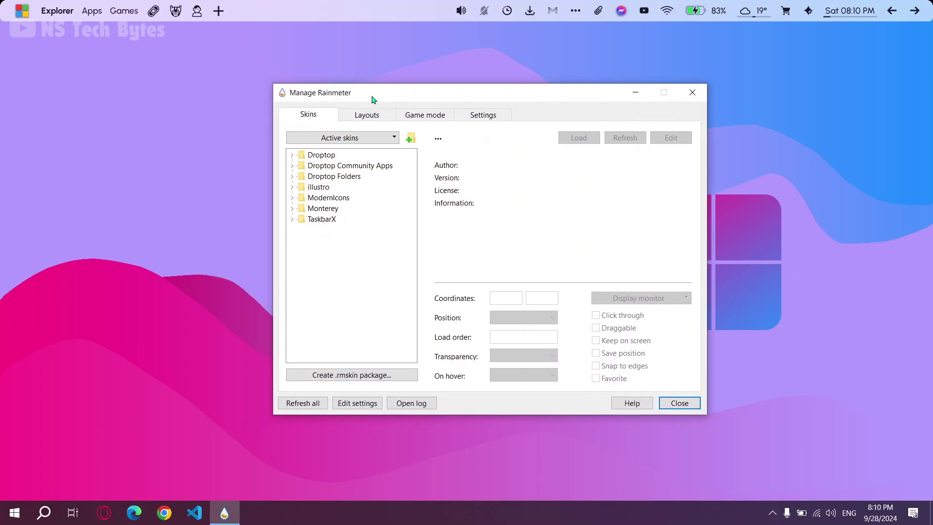
Load the Monterey Calendar widget in its Medium version and place it at about X 83, Y 226 on the desktop
{"action": "left_click", "coordinate": [292, 208]}
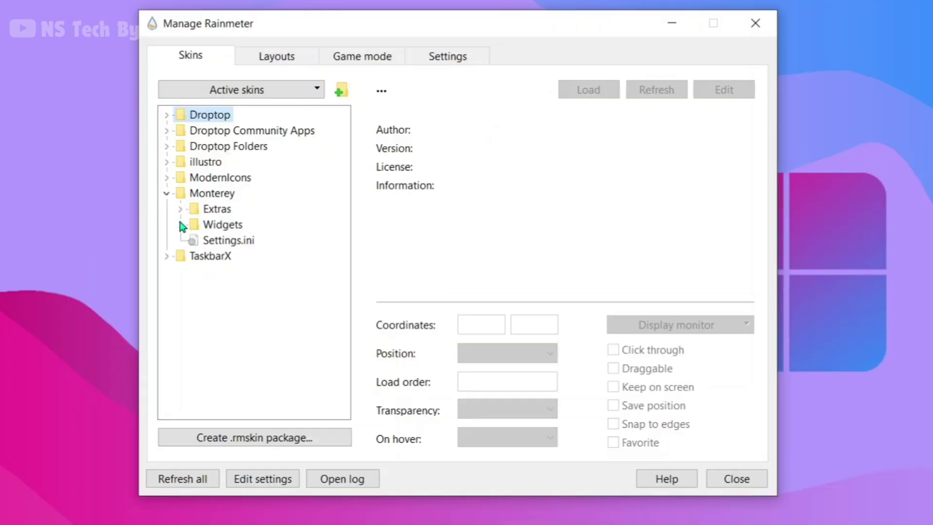
{"action": "left_click", "coordinate": [180, 225]}
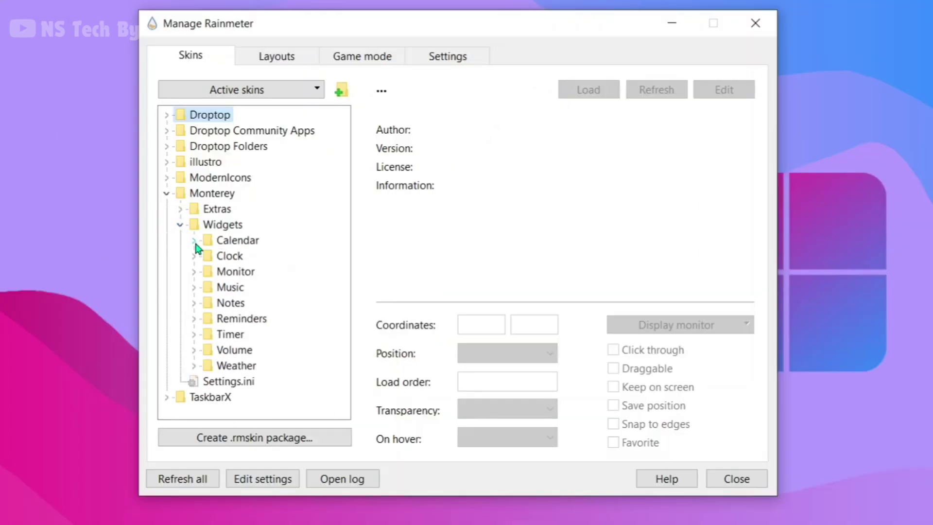
{"action": "left_click", "coordinate": [194, 241]}
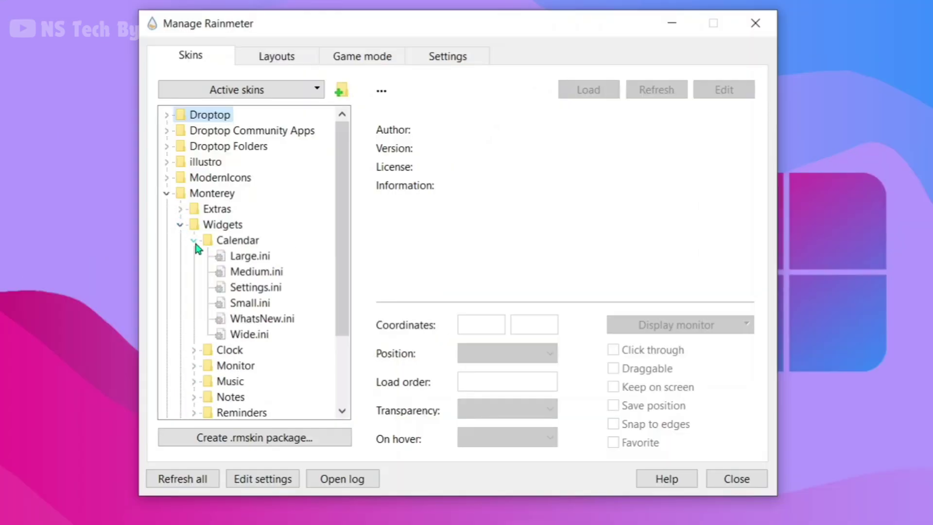
{"action": "left_click", "coordinate": [258, 275]}
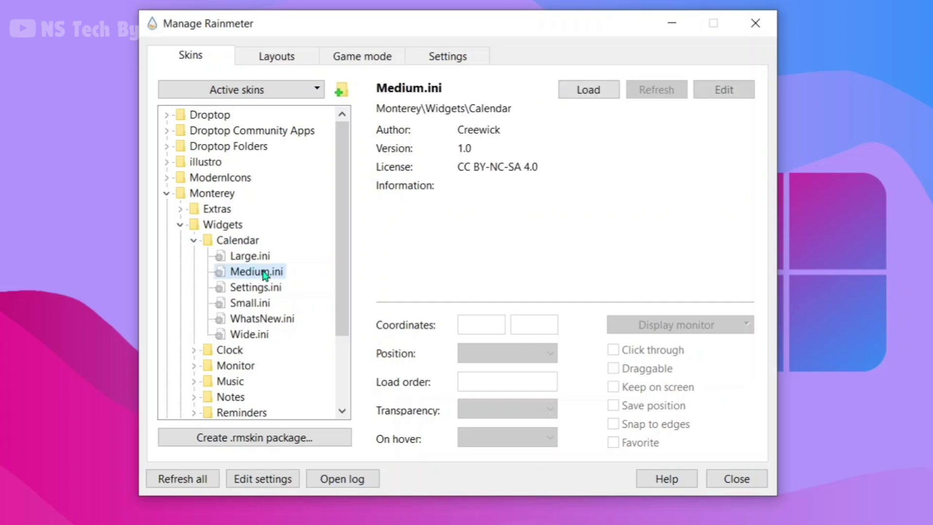
{"action": "left_click", "coordinate": [583, 89]}
{"action": "left_click", "coordinate": [583, 90]}
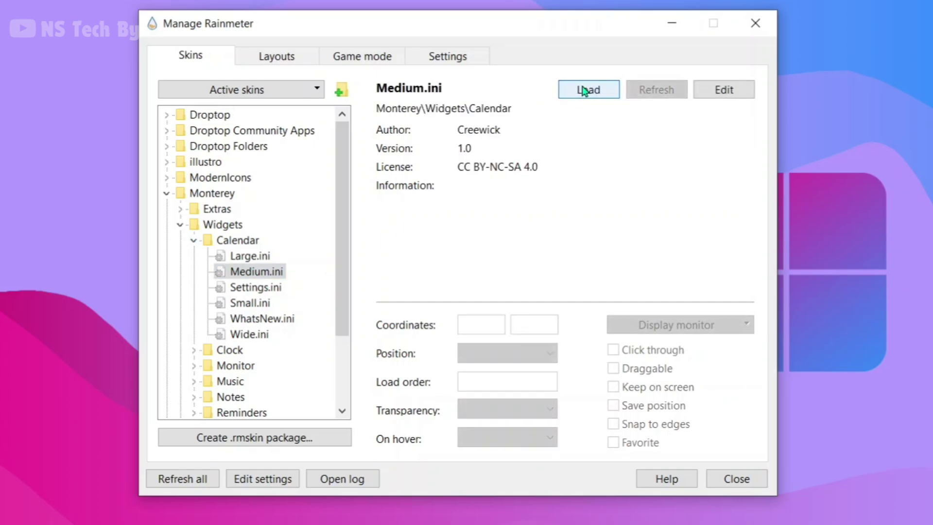
{"action": "left_click", "coordinate": [584, 90]}
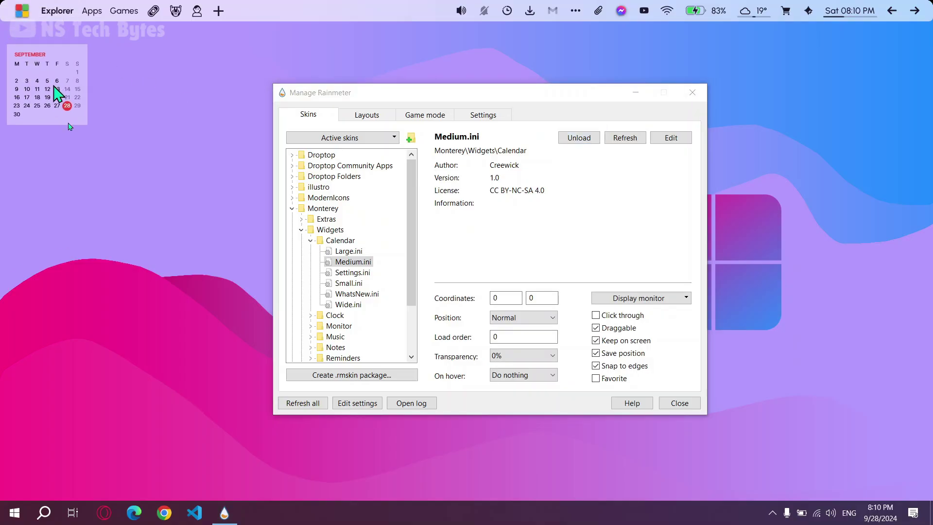
{"action": "left_click_drag", "start_coordinate": [54, 87], "coordinate": [88, 152]}
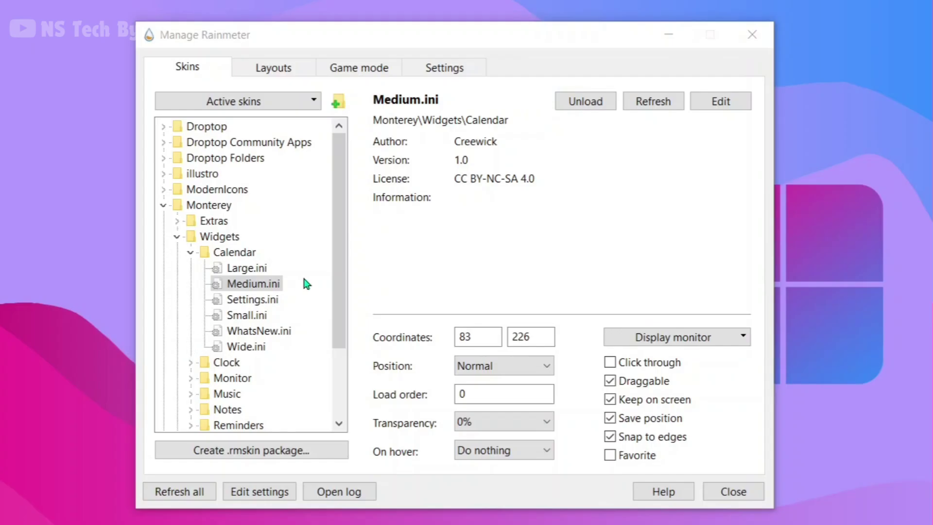
Load the Monterey Clock widget in its Medium version and move it to about X 123, Y 184, near the calendar
{"action": "left_click_drag", "start_coordinate": [414, 253], "coordinate": [420, 271]}
{"action": "left_click_drag", "start_coordinate": [353, 297], "coordinate": [354, 317]}
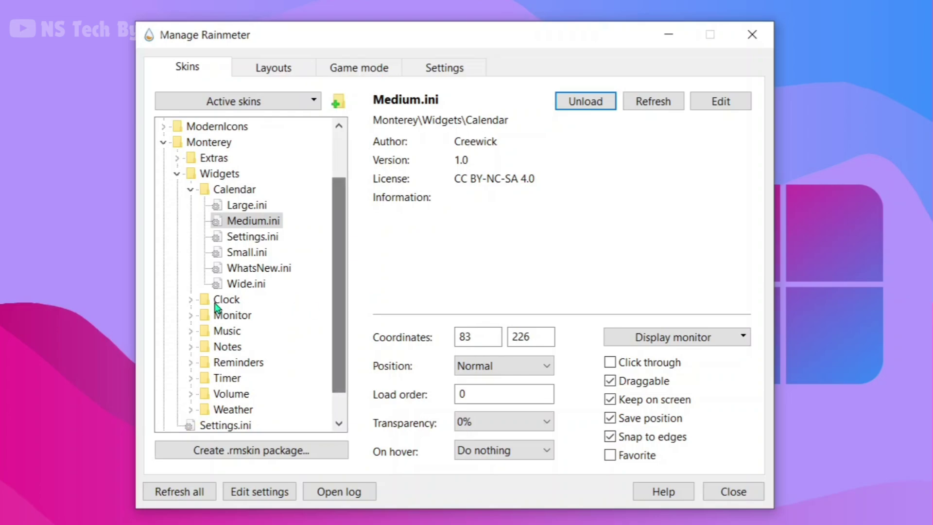
{"action": "left_click", "coordinate": [194, 300]}
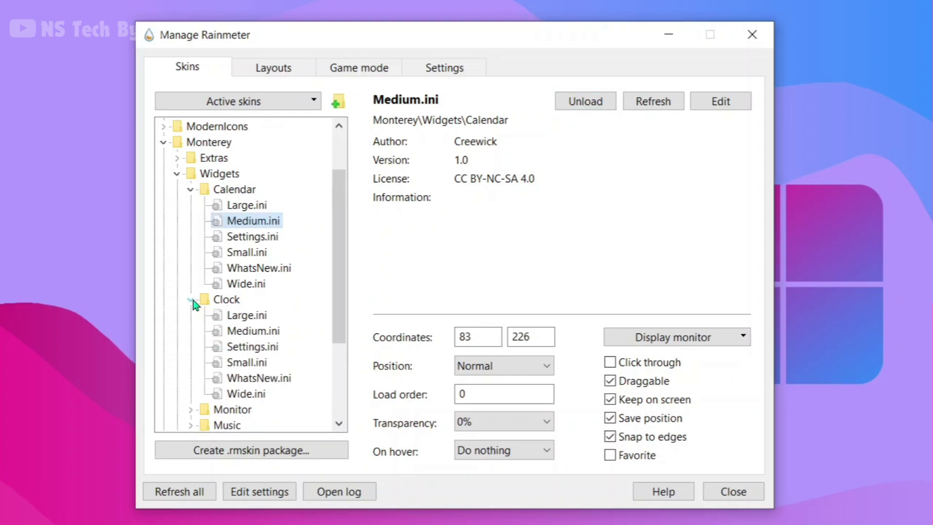
{"action": "left_click", "coordinate": [242, 331]}
{"action": "left_click", "coordinate": [585, 102]}
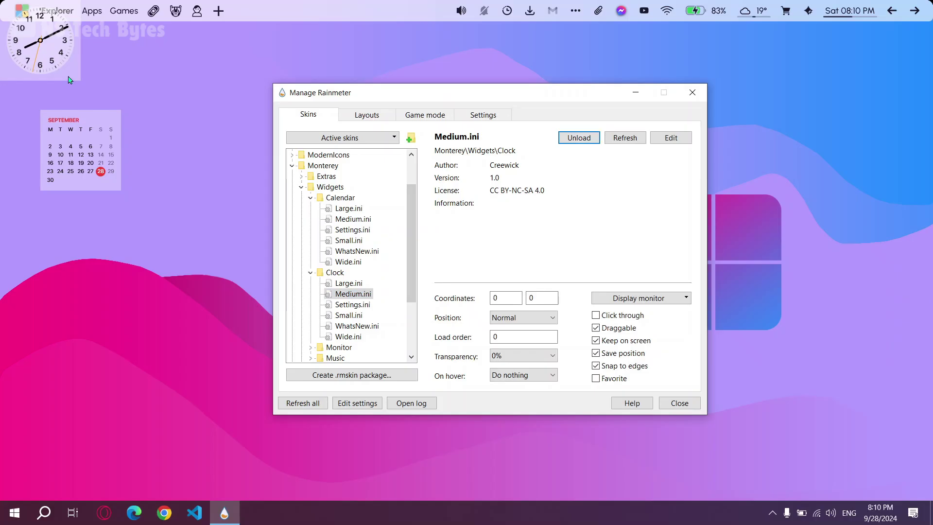
{"action": "left_click_drag", "start_coordinate": [70, 80], "coordinate": [122, 149]}
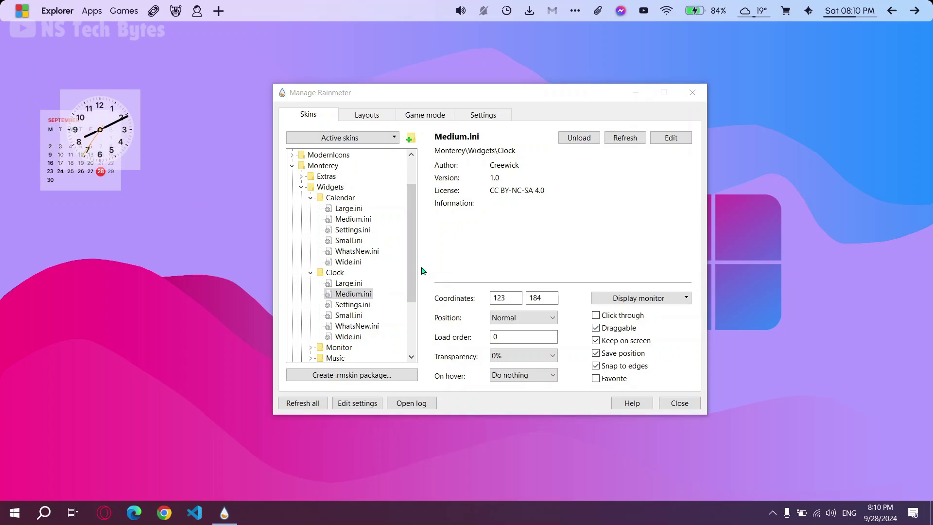
Load the Monterey Music widget in its Wide version and place it below the calendar at about X 46, Y 495
{"action": "left_click_drag", "start_coordinate": [412, 270], "coordinate": [413, 288]}
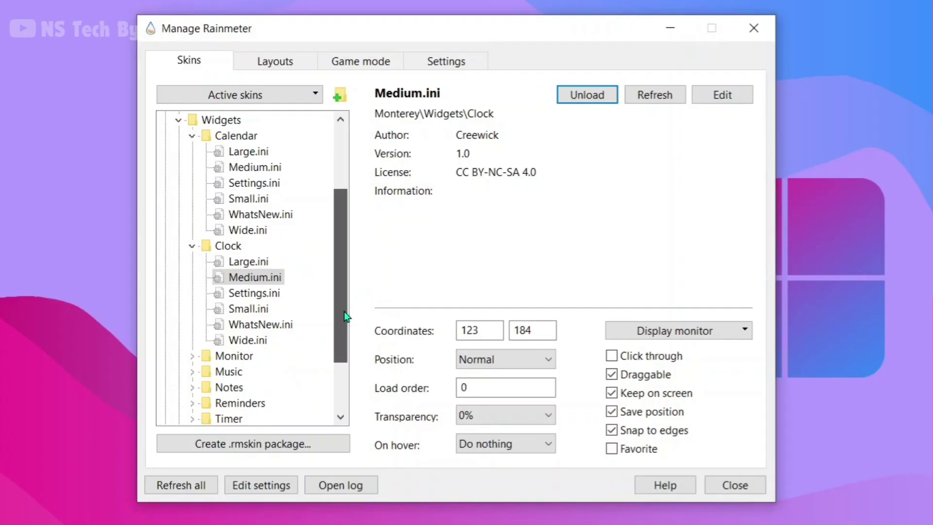
{"action": "left_click_drag", "start_coordinate": [344, 316], "coordinate": [346, 345]}
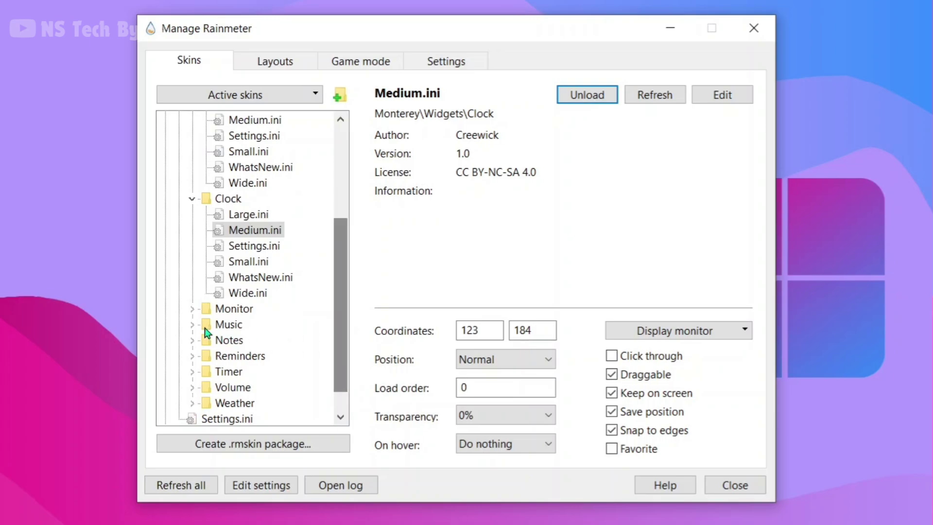
{"action": "left_click", "coordinate": [193, 324]}
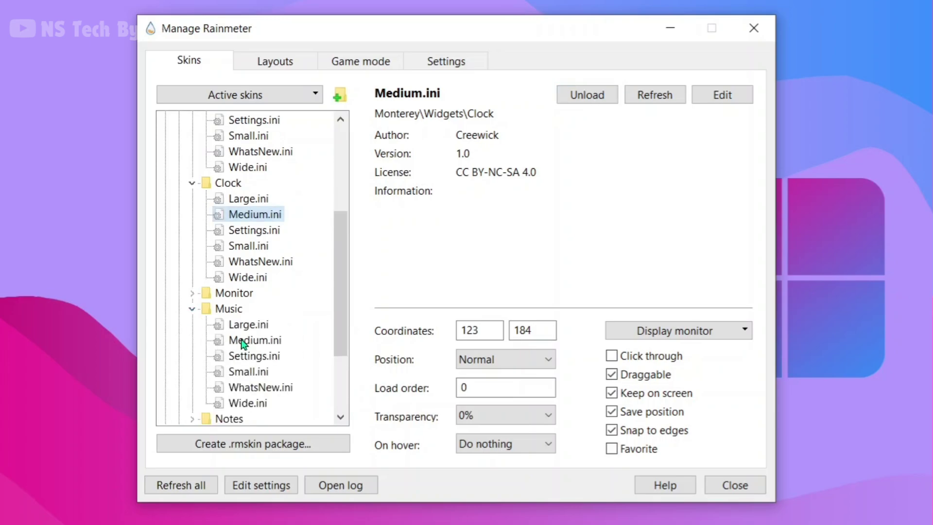
{"action": "left_click", "coordinate": [262, 403]}
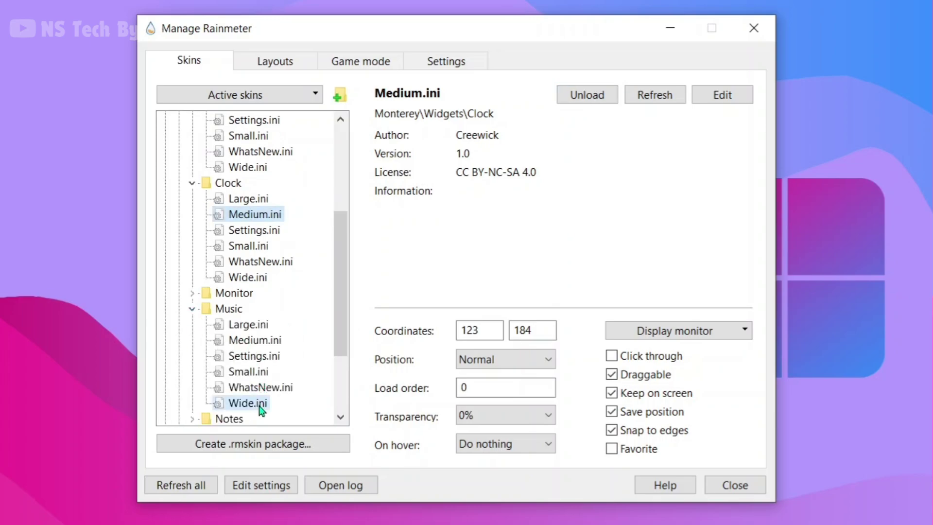
{"action": "left_click", "coordinate": [588, 96]}
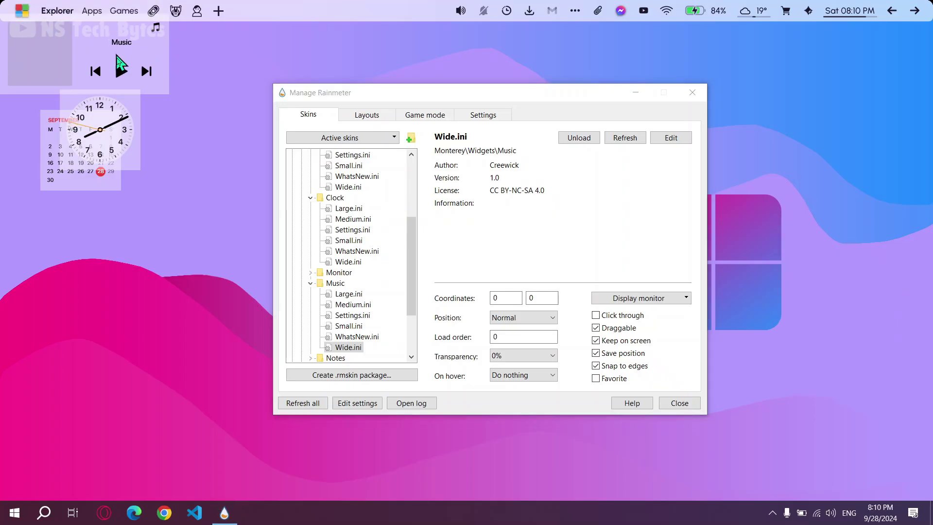
{"action": "left_click_drag", "start_coordinate": [117, 55], "coordinate": [136, 282]}
Load the Monterey Timer widget in its Medium version and place it beside the calendar at about X 331, Y 315
{"action": "left_click_drag", "start_coordinate": [412, 268], "coordinate": [422, 304]}
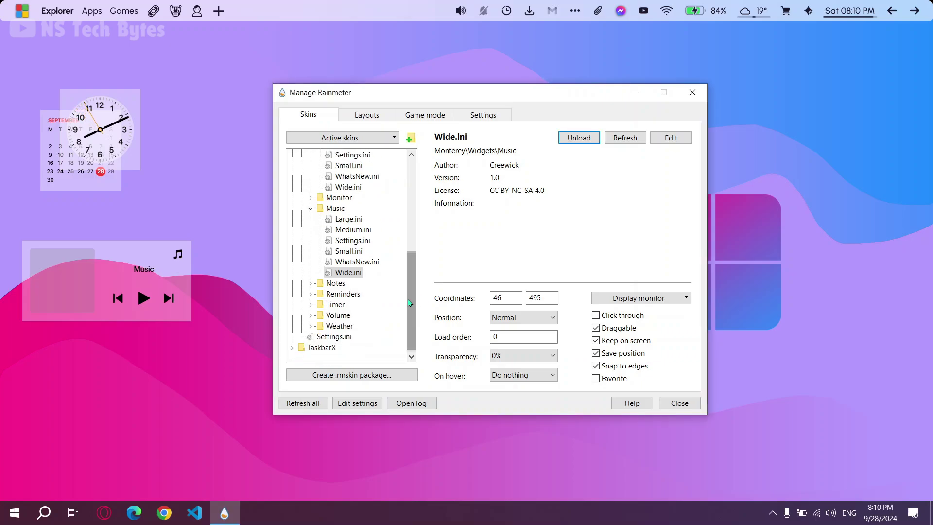
{"action": "left_click", "coordinate": [311, 305]}
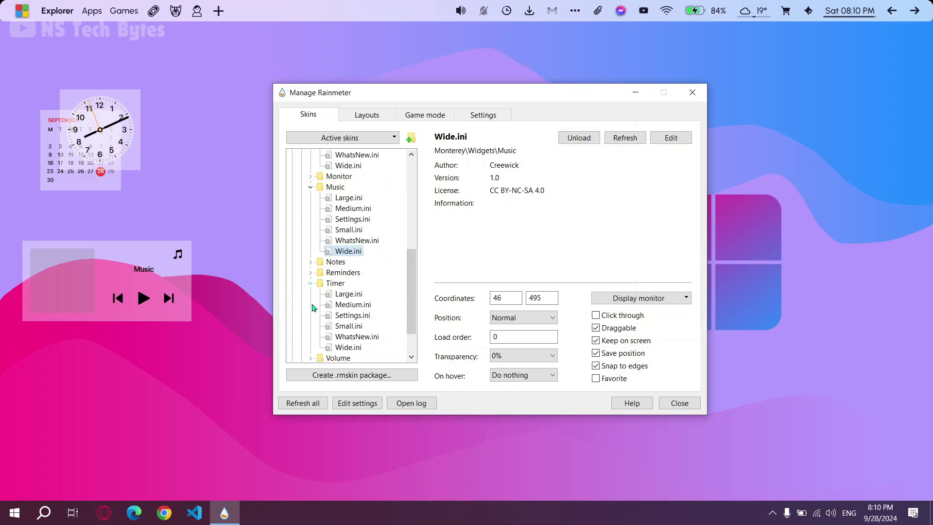
{"action": "left_click", "coordinate": [348, 305]}
{"action": "left_click", "coordinate": [578, 138]}
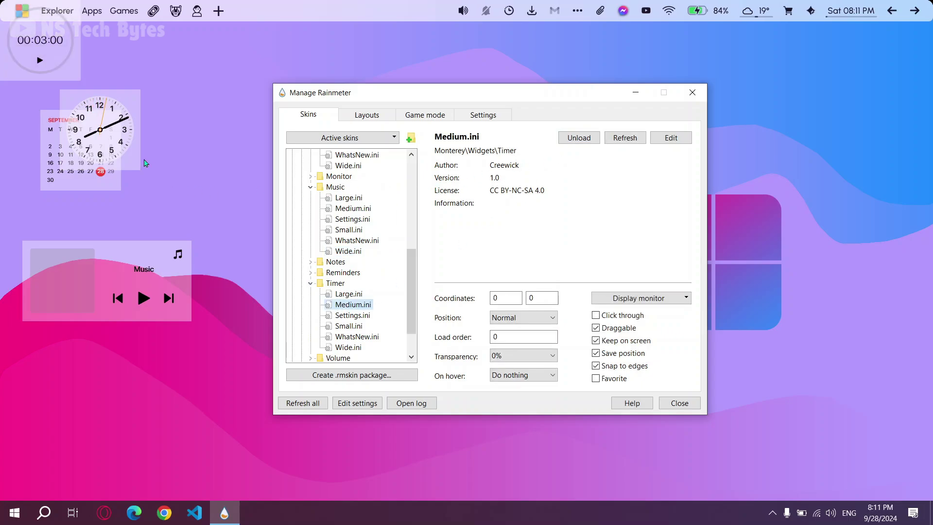
{"action": "left_click_drag", "start_coordinate": [42, 39], "coordinate": [205, 193]}
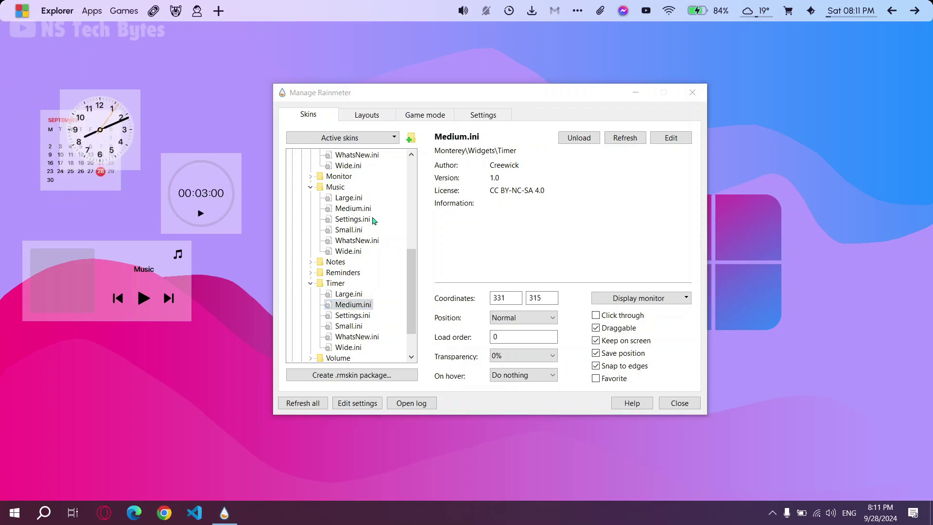
Load the Monterey Volume widget in its Medium version and place it above the timer at about X 249, Y 160
{"action": "left_click", "coordinate": [411, 276]}
{"action": "left_click_drag", "start_coordinate": [413, 290], "coordinate": [414, 297]}
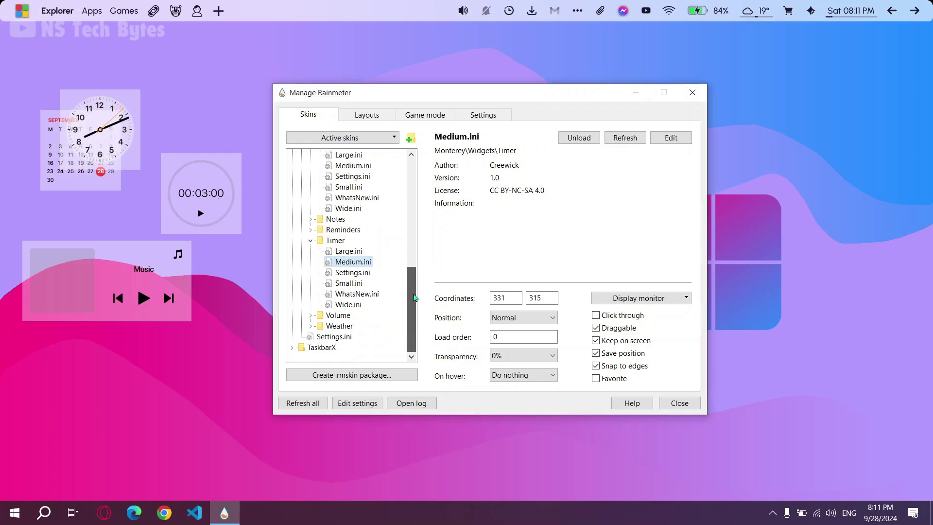
{"action": "left_click", "coordinate": [312, 315]}
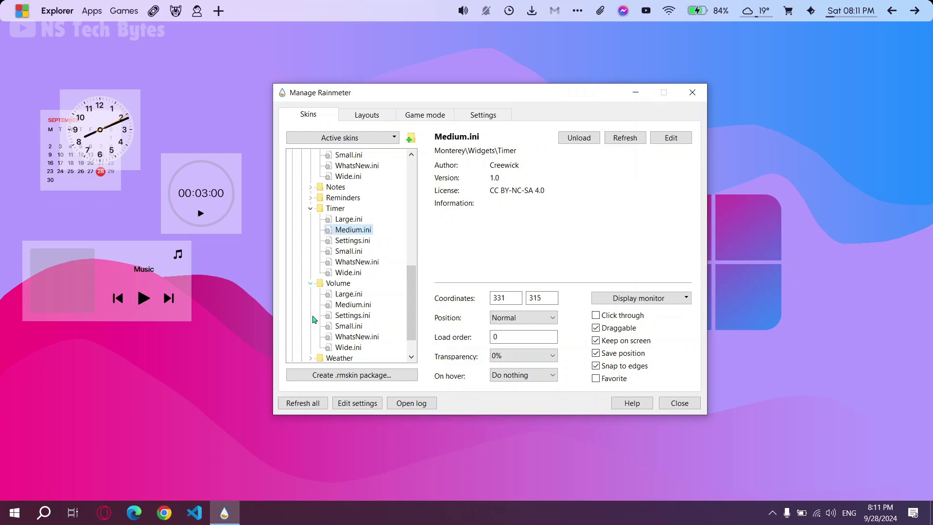
{"action": "left_click", "coordinate": [338, 305]}
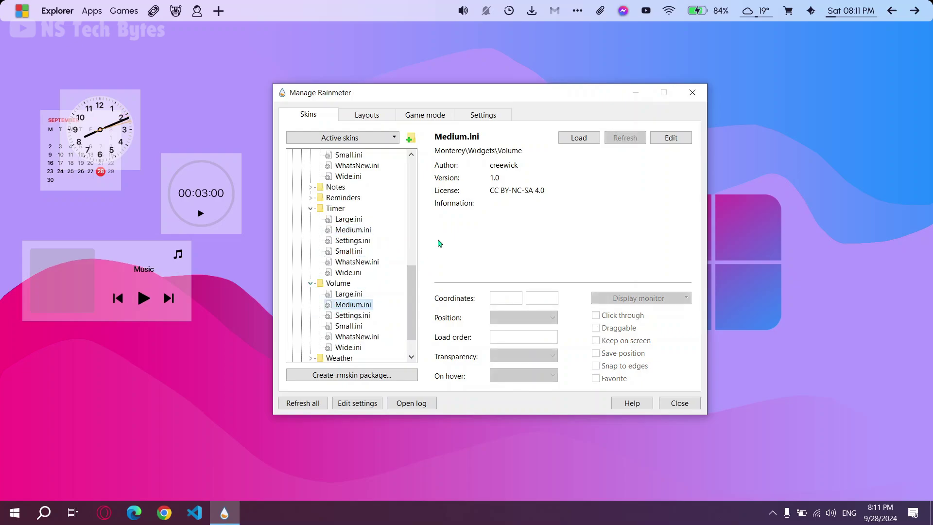
{"action": "left_click", "coordinate": [572, 139]}
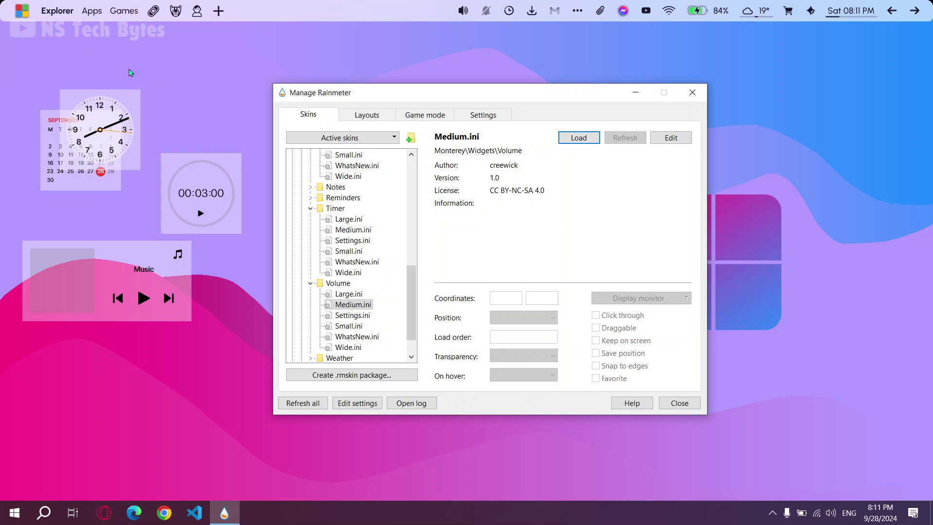
{"action": "left_click", "coordinate": [578, 140]}
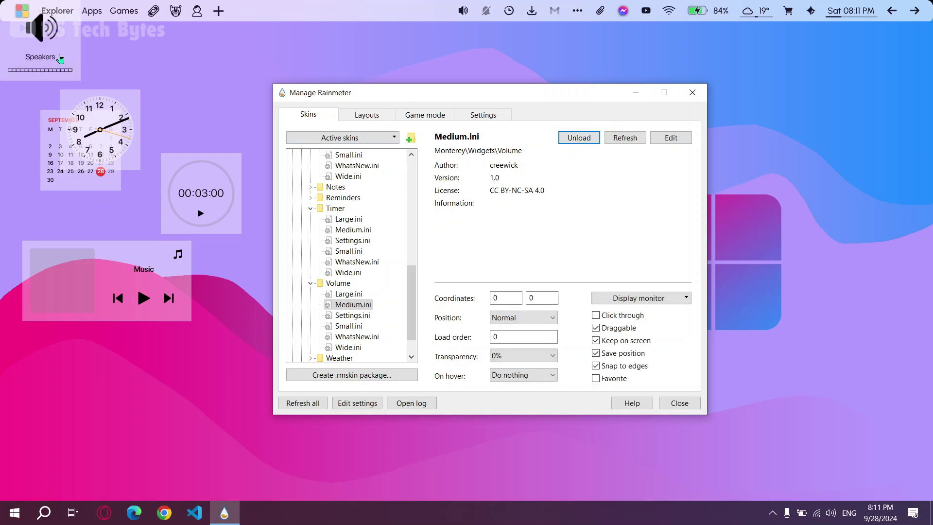
{"action": "left_click_drag", "start_coordinate": [60, 58], "coordinate": [181, 137]}
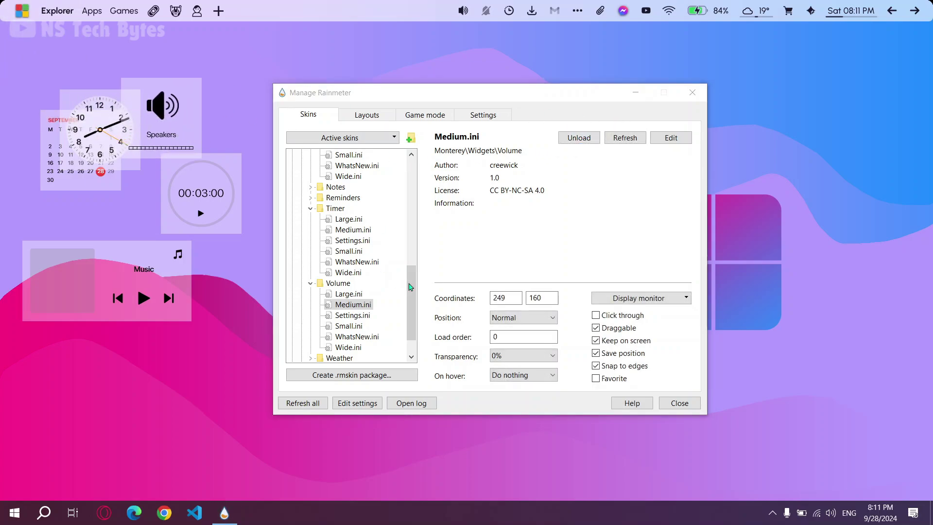
Load the main Monterey Settings skin, minimize the Rainmeter manager and move the settings panel clear of most widgets
{"action": "left_click_drag", "start_coordinate": [409, 286], "coordinate": [419, 311]}
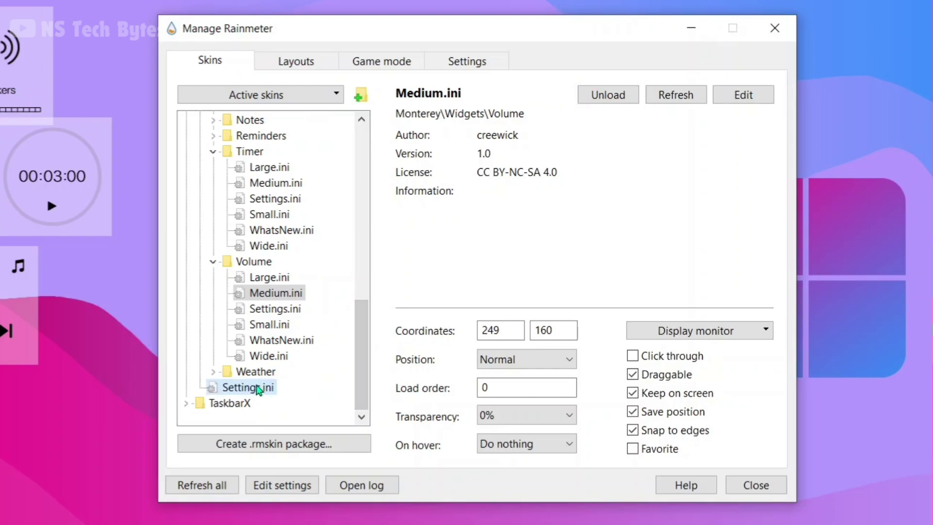
{"action": "left_click", "coordinate": [258, 389]}
{"action": "left_click", "coordinate": [613, 95]}
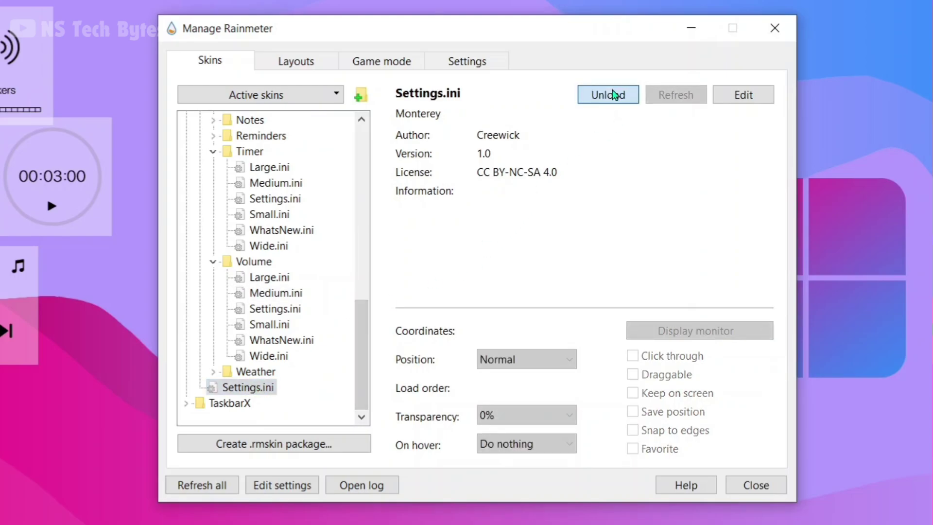
{"action": "left_click", "coordinate": [613, 95]}
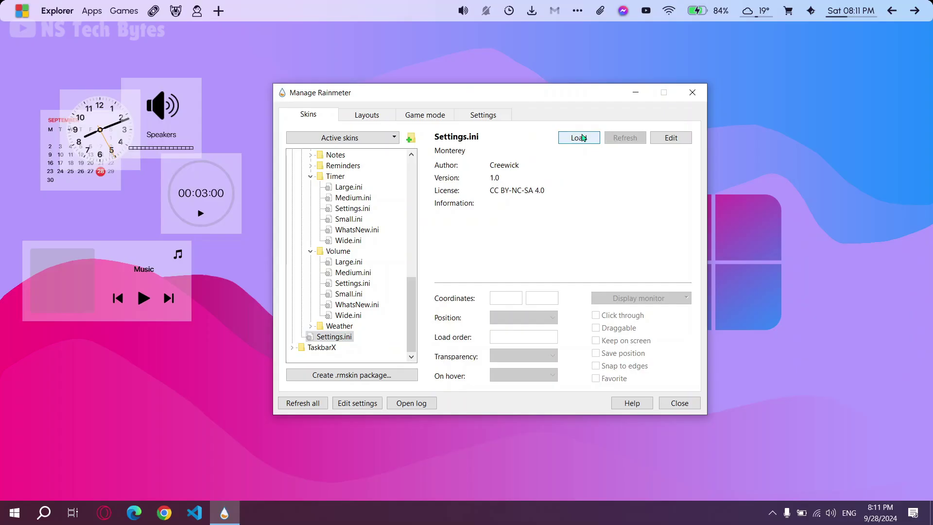
{"action": "left_click", "coordinate": [613, 95]}
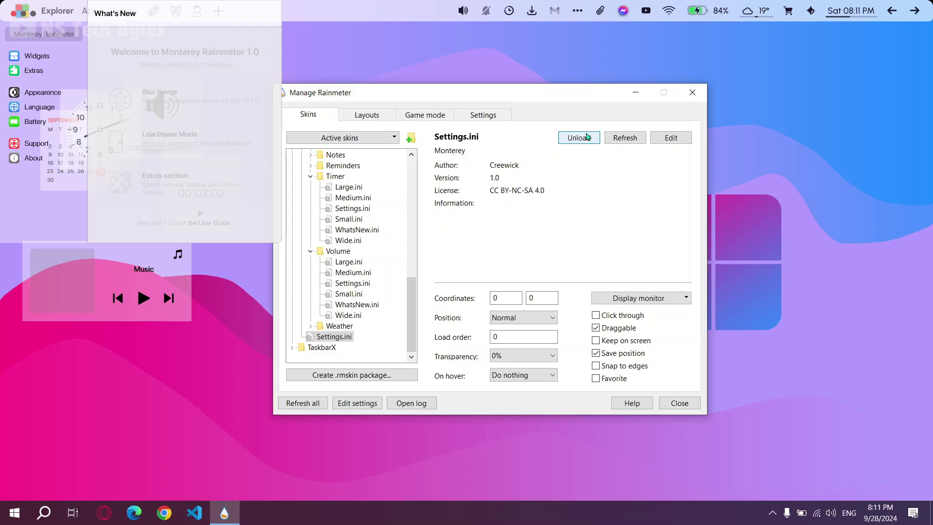
{"action": "left_click", "coordinate": [635, 93]}
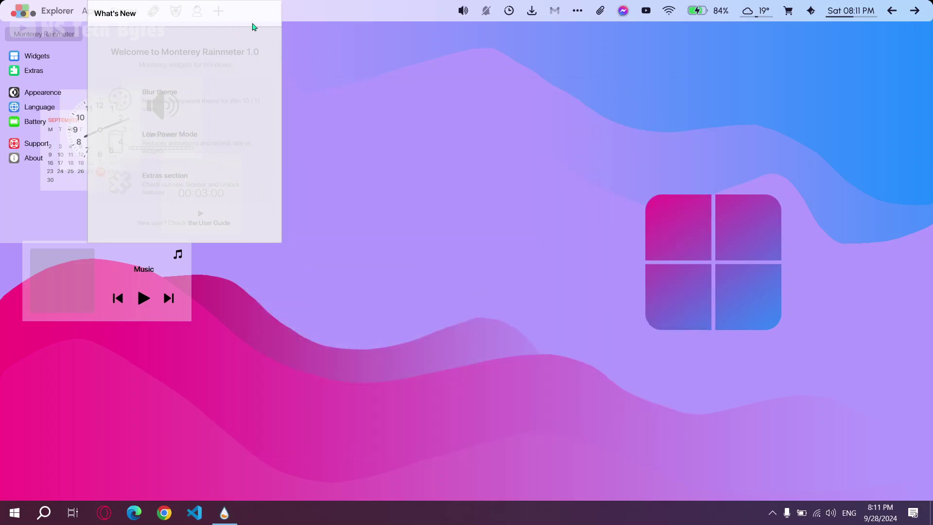
{"action": "left_click_drag", "start_coordinate": [252, 27], "coordinate": [448, 131]}
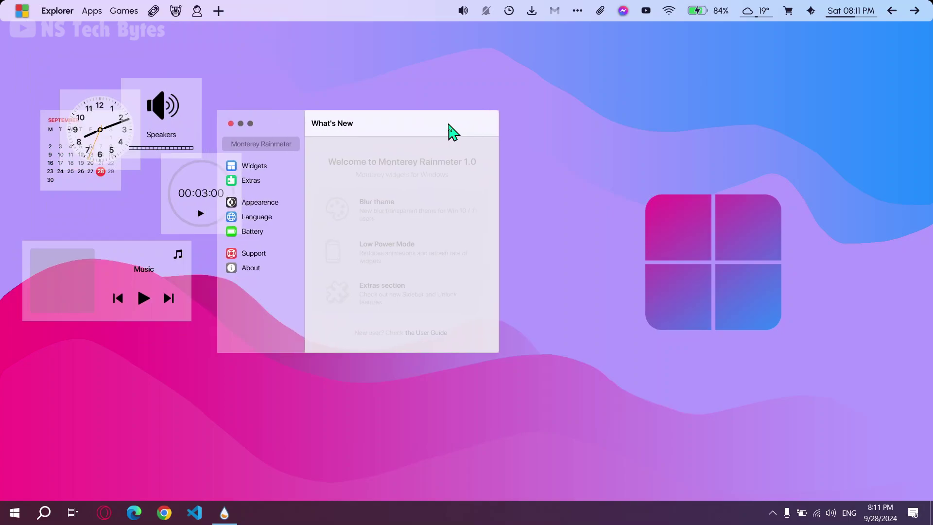
Set the Monterey widgets' appearance theme to Light and close the settings panel
{"action": "left_click", "coordinate": [269, 206]}
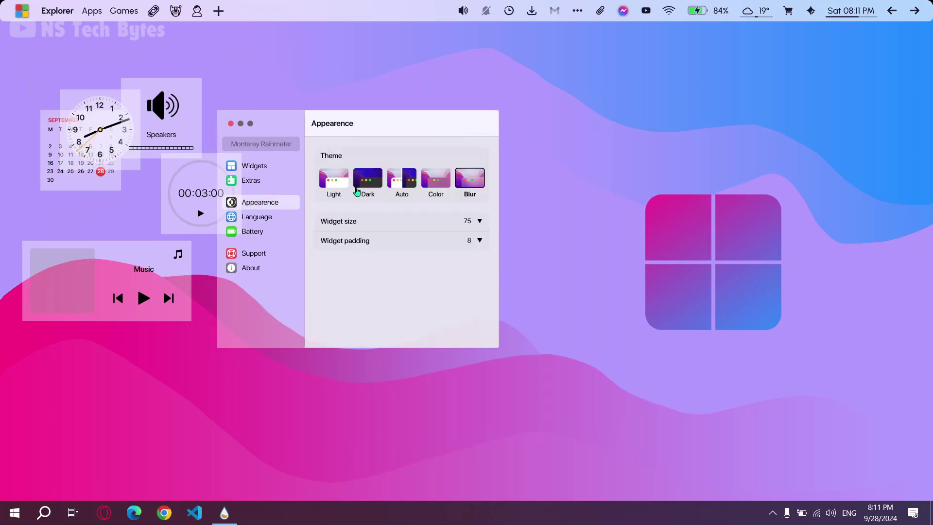
{"action": "left_click", "coordinate": [335, 180]}
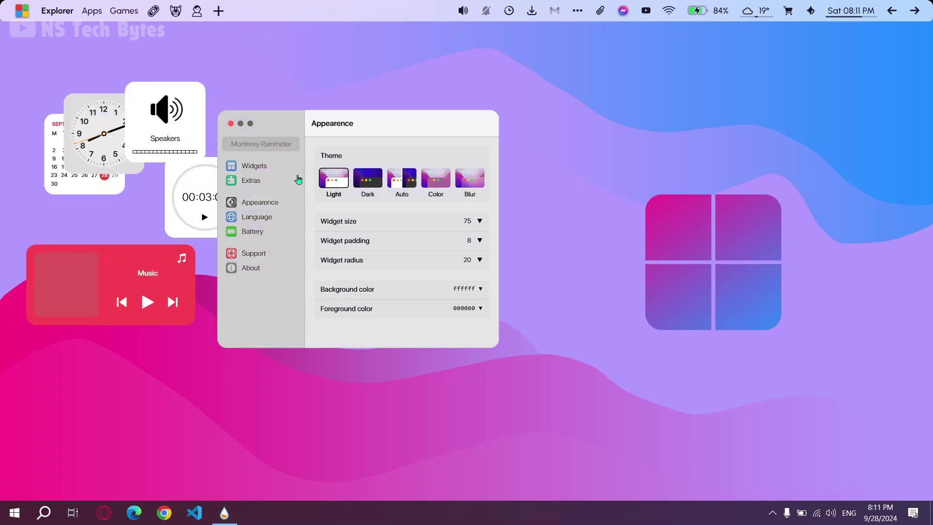
{"action": "left_click", "coordinate": [230, 125]}
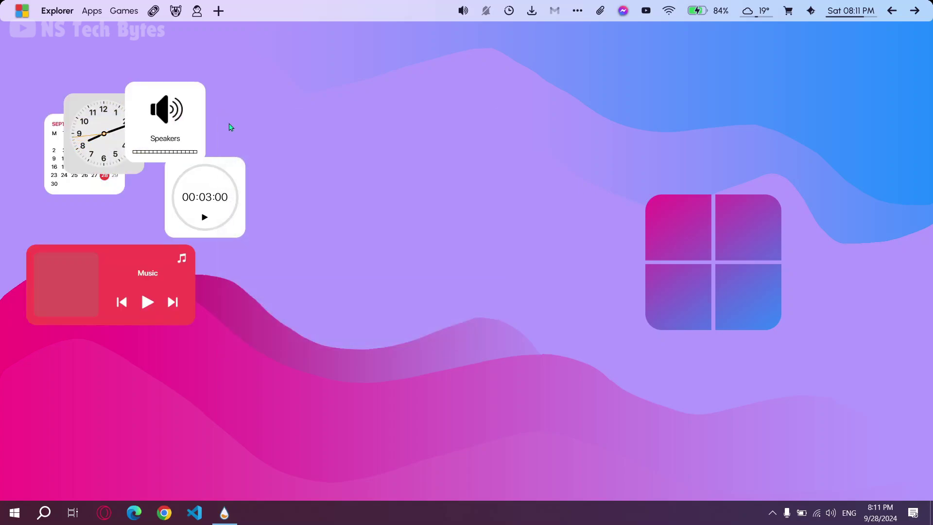
Arrange the widgets in a grid: clock and volume in the first row, timer and calendar in the second, music below
{"action": "left_click_drag", "start_coordinate": [117, 265], "coordinate": [131, 335]}
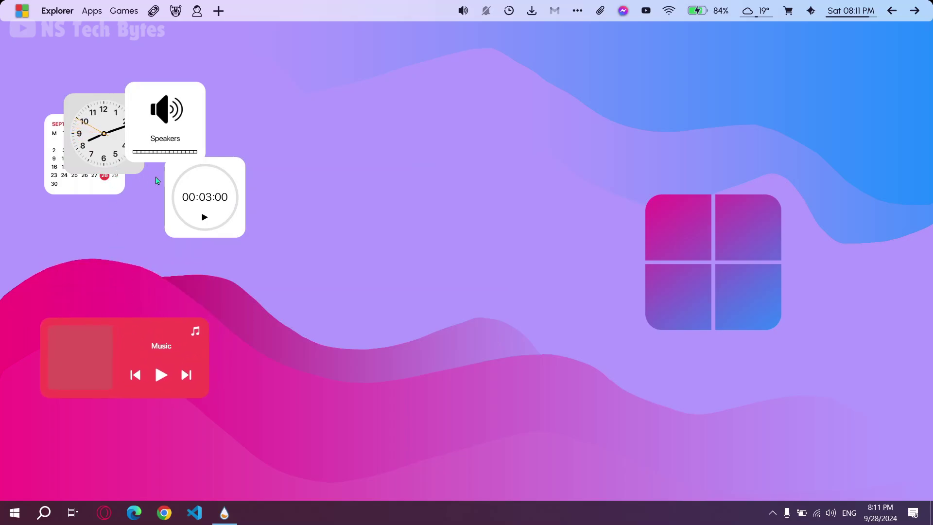
{"action": "left_click_drag", "start_coordinate": [198, 174], "coordinate": [81, 249]}
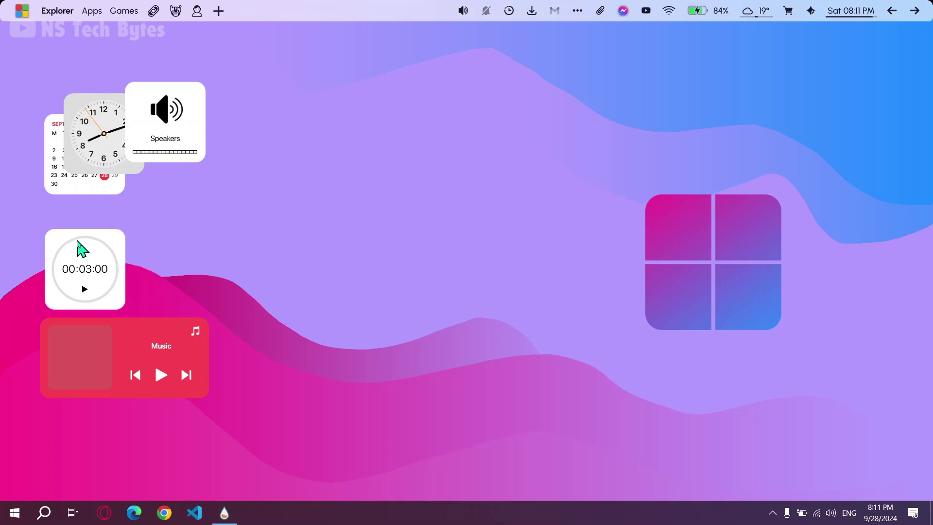
{"action": "left_click_drag", "start_coordinate": [52, 125], "coordinate": [137, 237]}
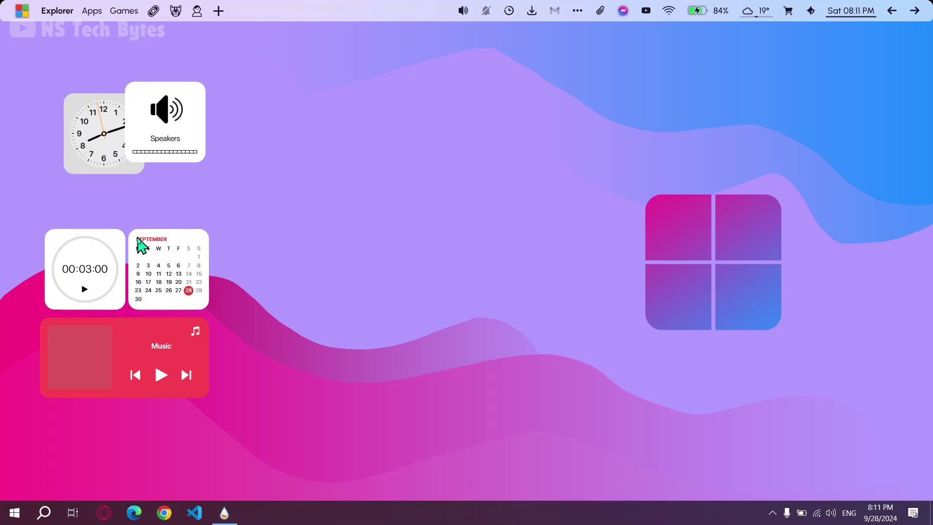
{"action": "left_click_drag", "start_coordinate": [94, 109], "coordinate": [73, 153]}
{"action": "left_click_drag", "start_coordinate": [147, 94], "coordinate": [150, 151]}
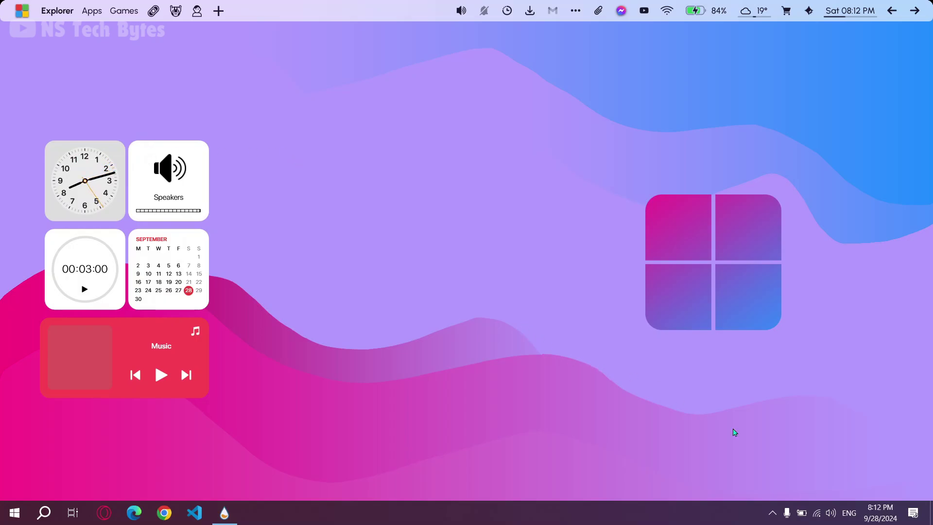
Reopen the Rainmeter manager and collapse the Monterey folder with all its expanded widget subfolders in the skin list
{"action": "left_click", "coordinate": [772, 513]}
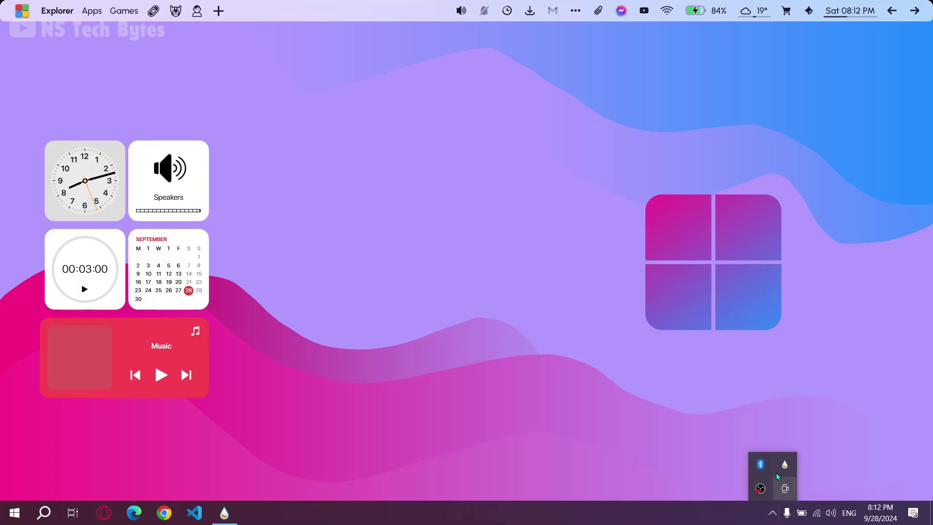
{"action": "left_click", "coordinate": [783, 465]}
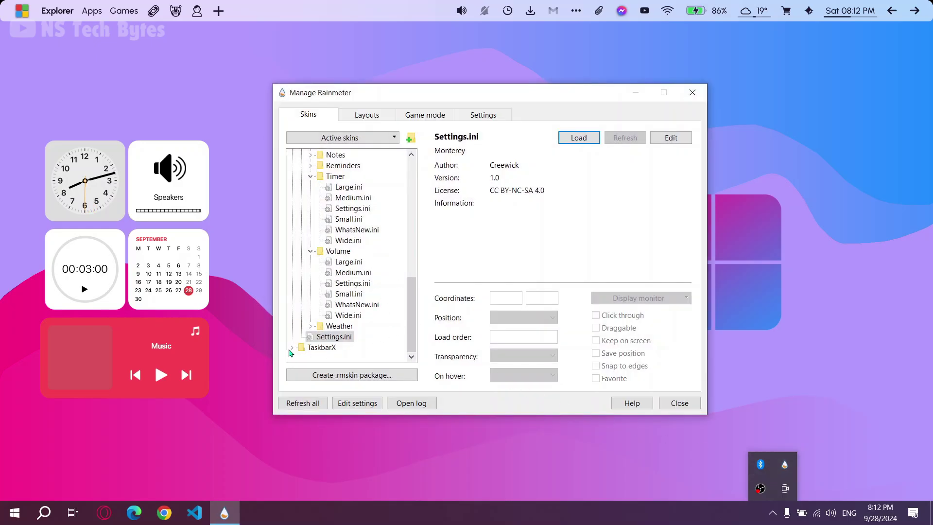
{"action": "left_click", "coordinate": [311, 177]}
{"action": "left_click", "coordinate": [311, 251]}
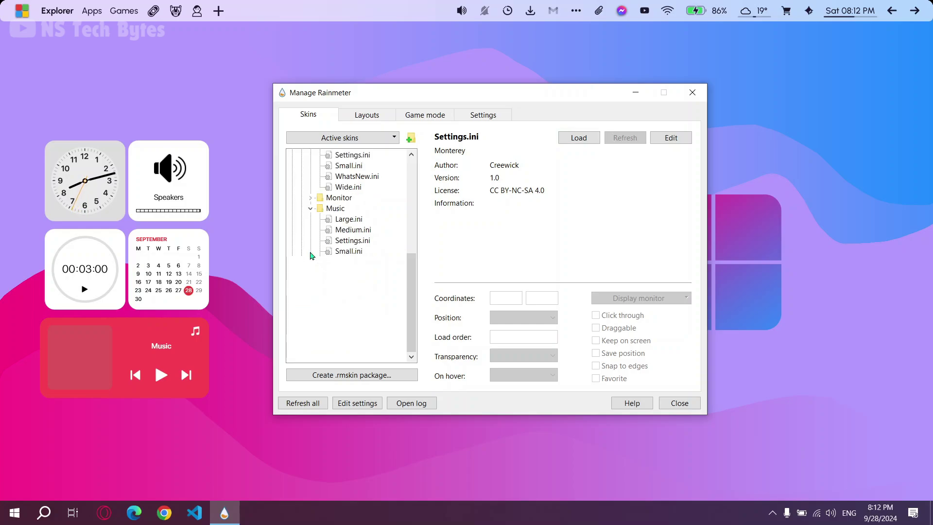
{"action": "left_click", "coordinate": [311, 208]}
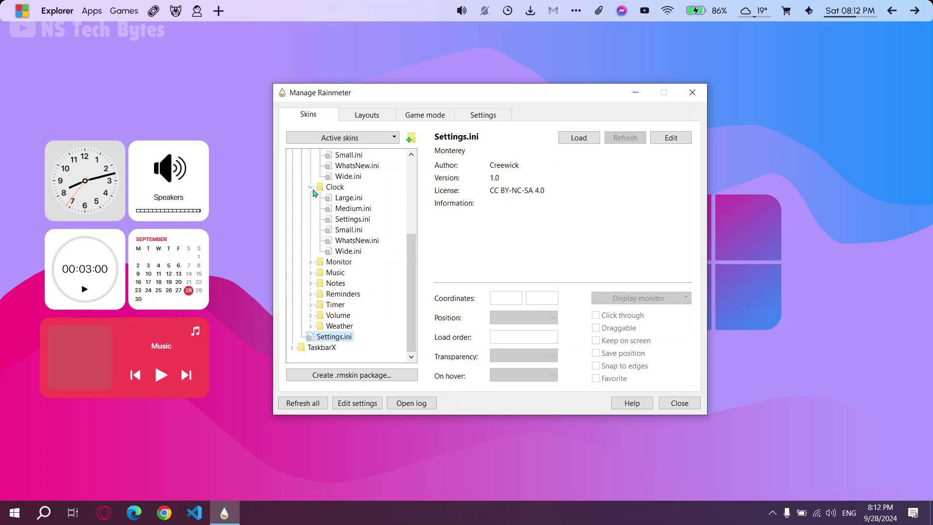
{"action": "left_click", "coordinate": [311, 187]}
{"action": "left_click", "coordinate": [311, 177]}
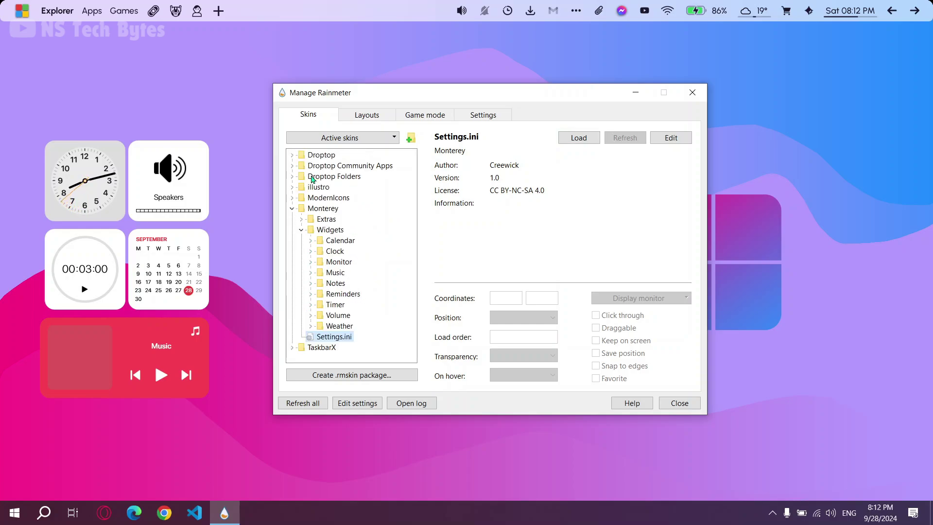
{"action": "left_click", "coordinate": [302, 229]}
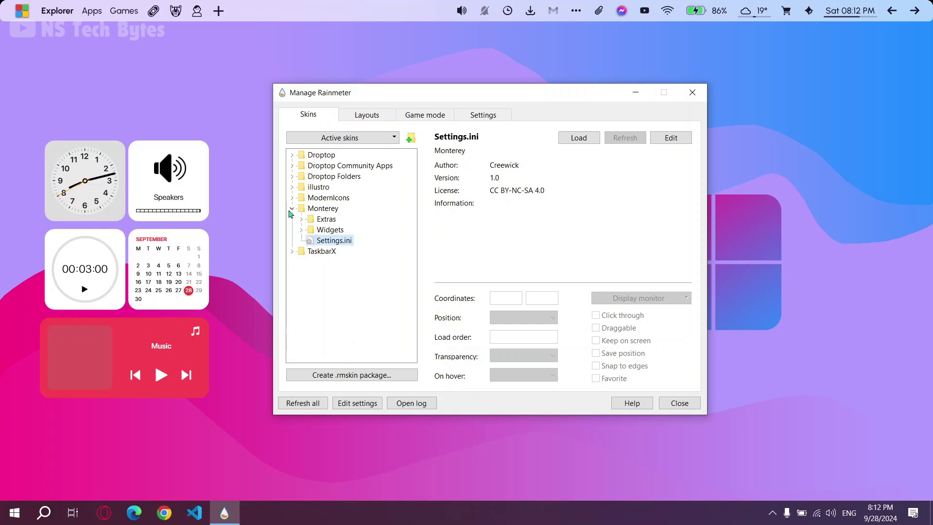
{"action": "left_click", "coordinate": [292, 209]}
Load the This PC icon skin from the Main folder of ModernIcons
{"action": "left_click", "coordinate": [292, 198]}
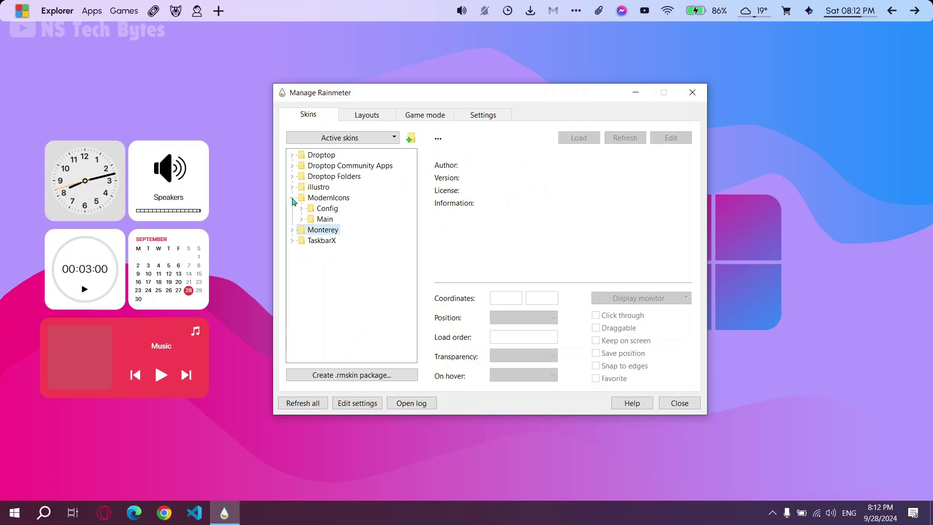
{"action": "left_click", "coordinate": [303, 220]}
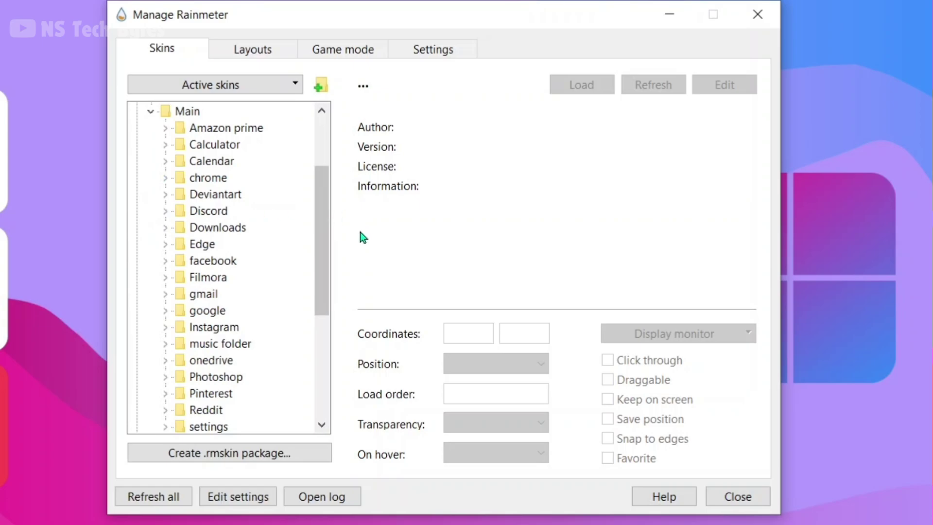
{"action": "left_click_drag", "start_coordinate": [326, 223], "coordinate": [333, 316]}
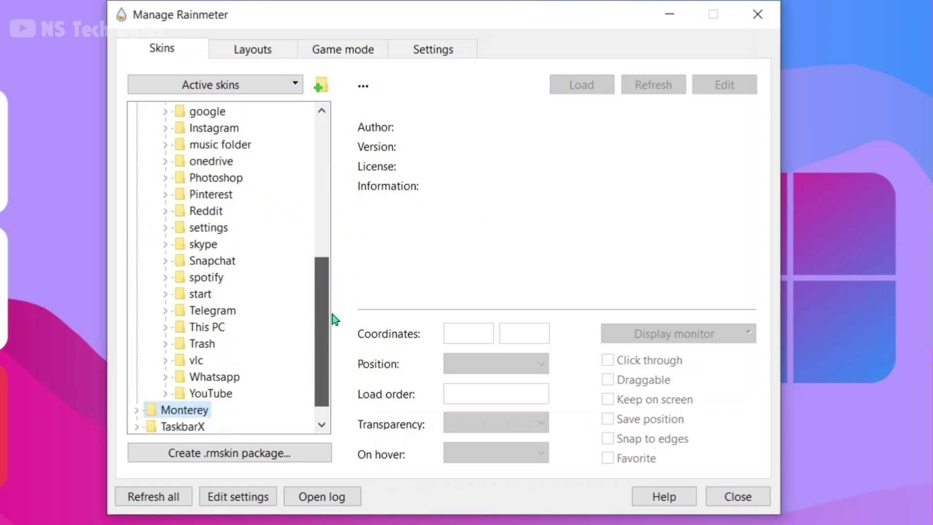
{"action": "left_click", "coordinate": [165, 326]}
{"action": "left_click", "coordinate": [203, 346]}
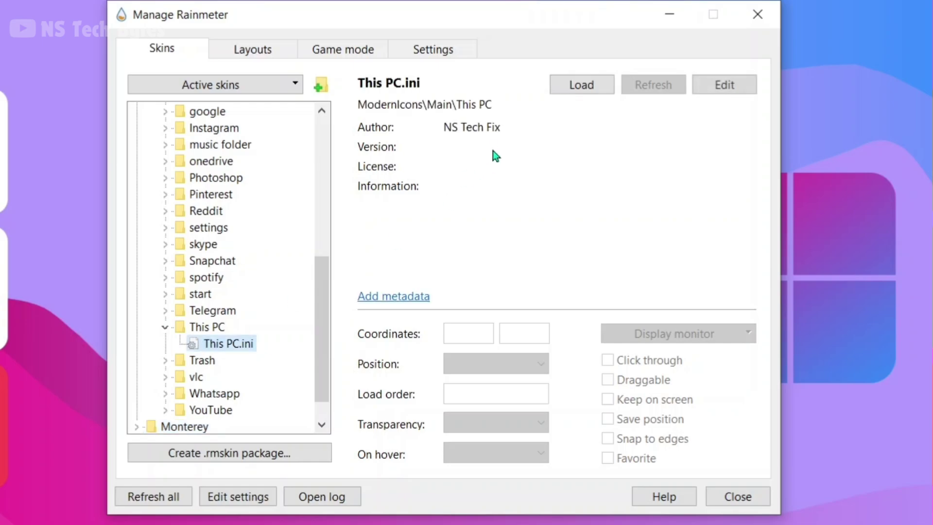
{"action": "left_click", "coordinate": [562, 87]}
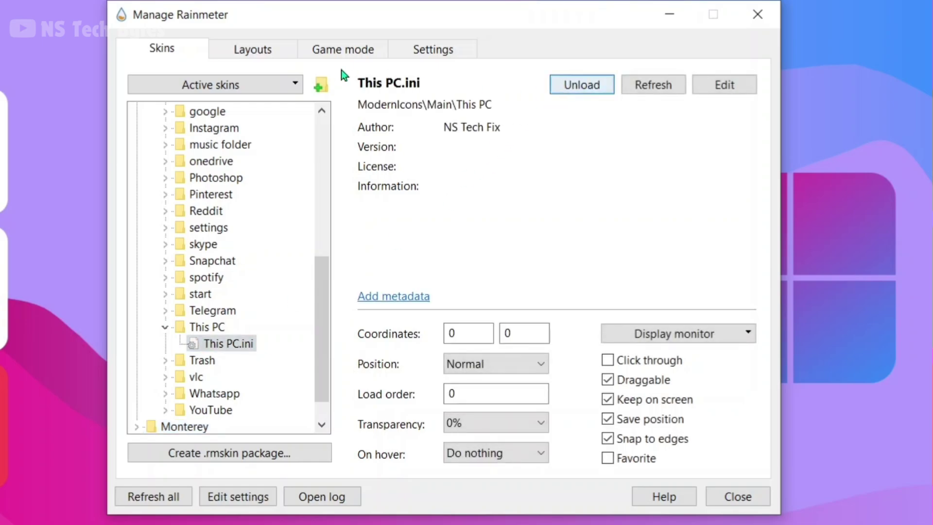
Load the Trash icon skin from the ModernIcons Main folder
{"action": "left_click", "coordinate": [164, 360]}
{"action": "left_click", "coordinate": [194, 376]}
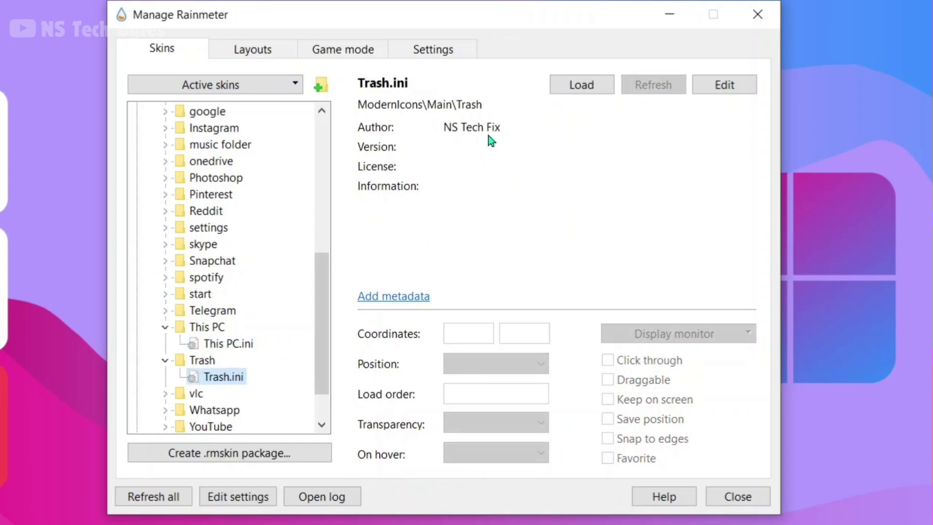
{"action": "left_click", "coordinate": [594, 83]}
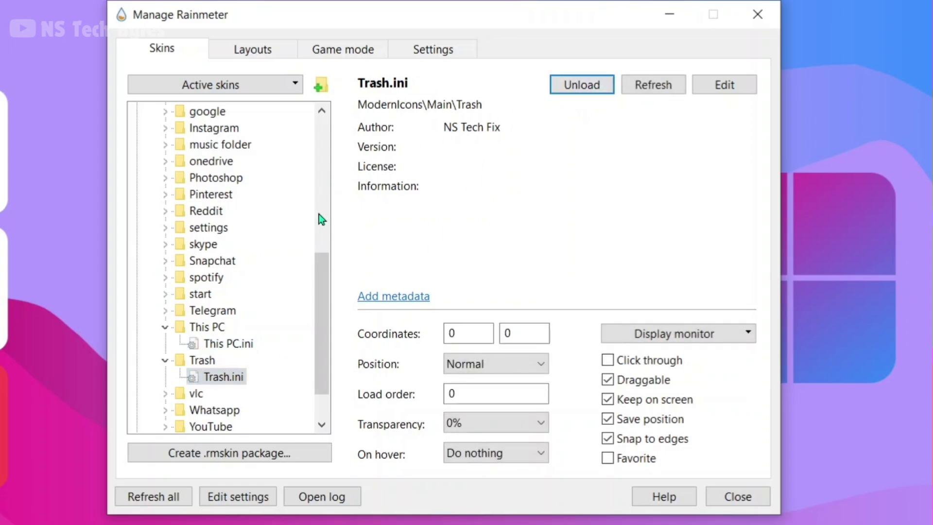
Load the vlc icon skin from the ModernIcons Main folder
{"action": "left_click_drag", "start_coordinate": [325, 318], "coordinate": [314, 333]}
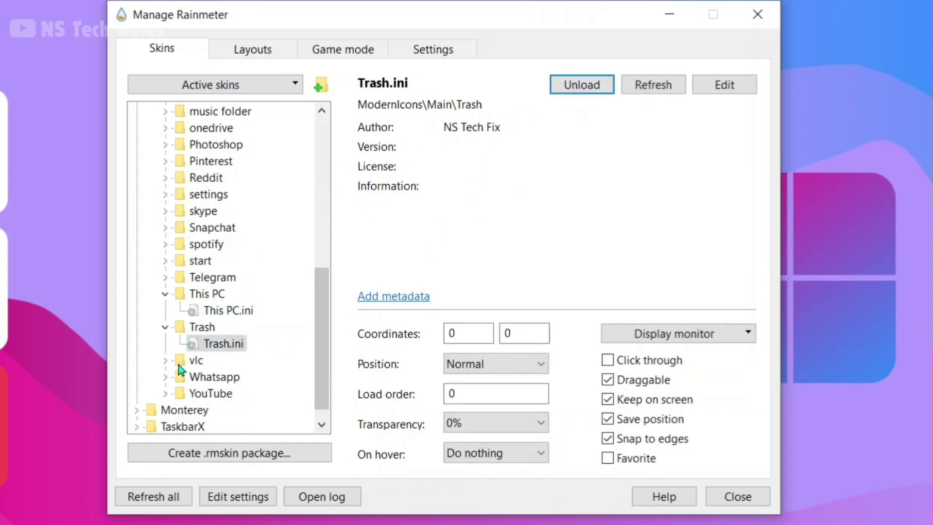
{"action": "left_click", "coordinate": [165, 360]}
{"action": "left_click", "coordinate": [217, 376]}
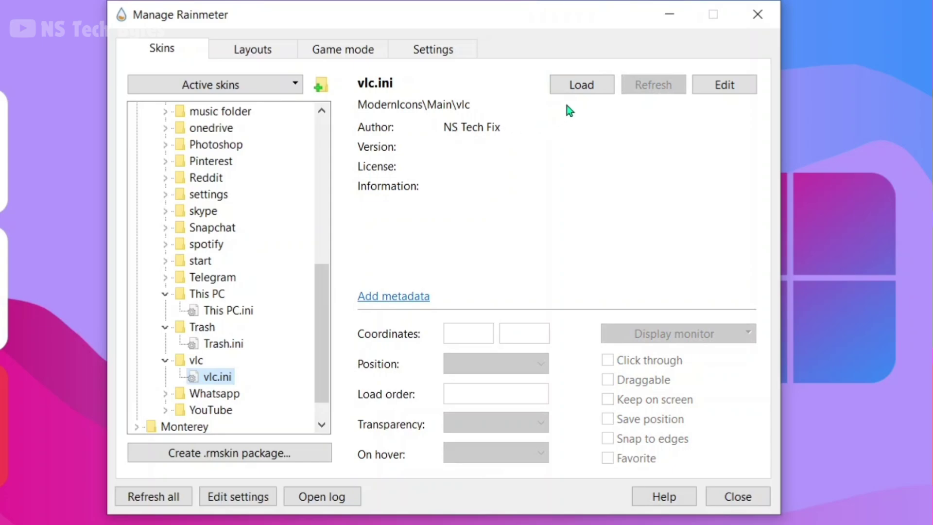
{"action": "left_click", "coordinate": [582, 87]}
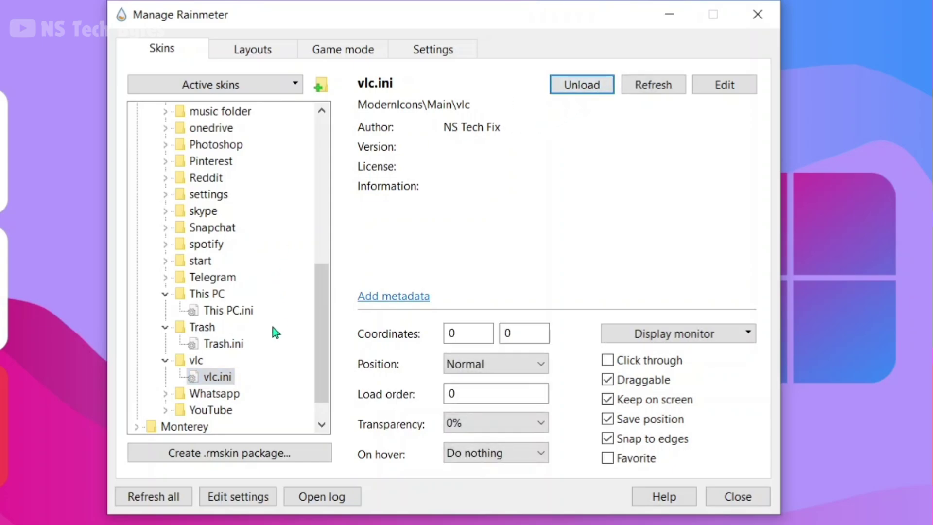
Load the Whatsapp icon skin from the ModernIcons Main folder
{"action": "left_click", "coordinate": [165, 394]}
{"action": "left_click", "coordinate": [235, 409]}
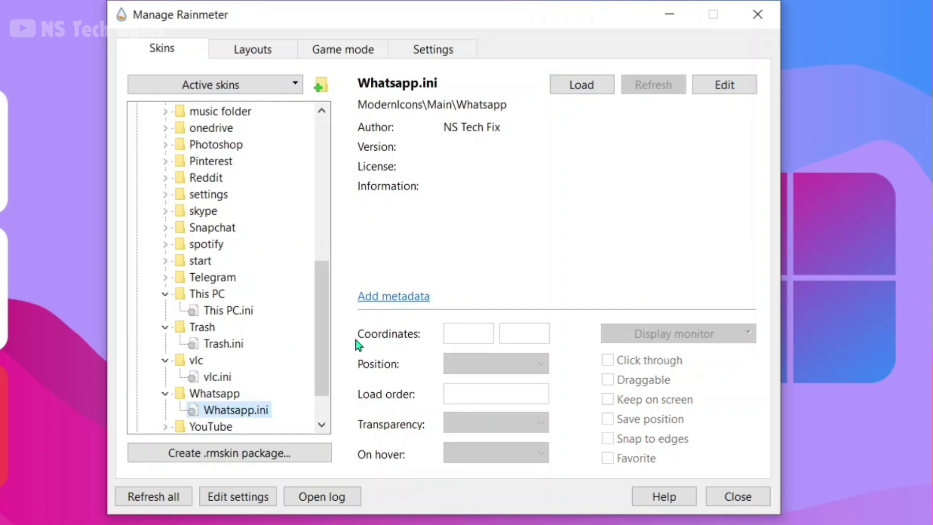
{"action": "left_click", "coordinate": [599, 85]}
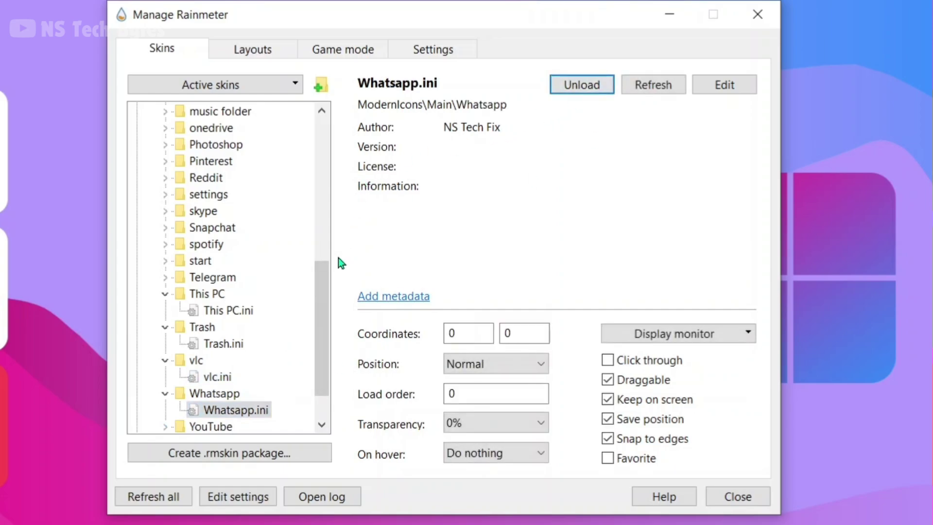
Try to load the YouTube icon skin from the ModernIcons Main folder
{"action": "left_click_drag", "start_coordinate": [329, 297], "coordinate": [329, 323]}
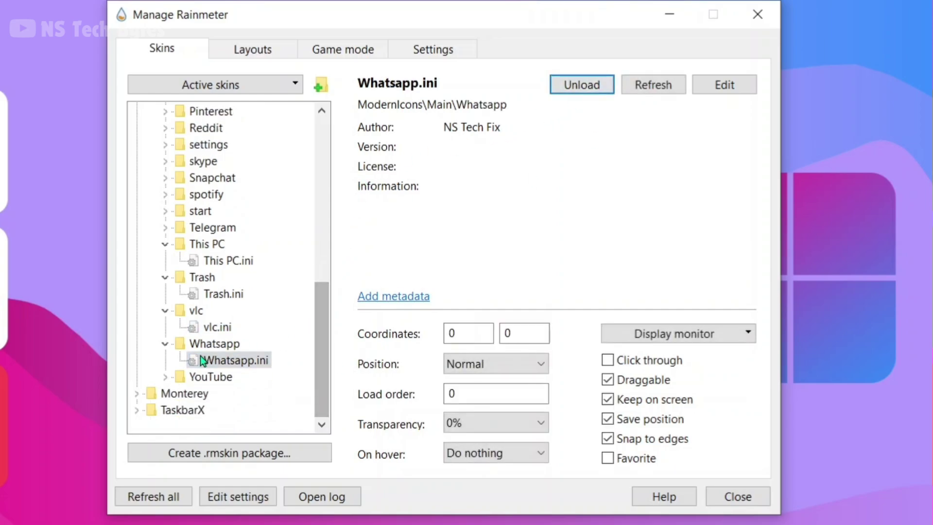
{"action": "left_click", "coordinate": [165, 378]}
{"action": "left_click", "coordinate": [215, 395]}
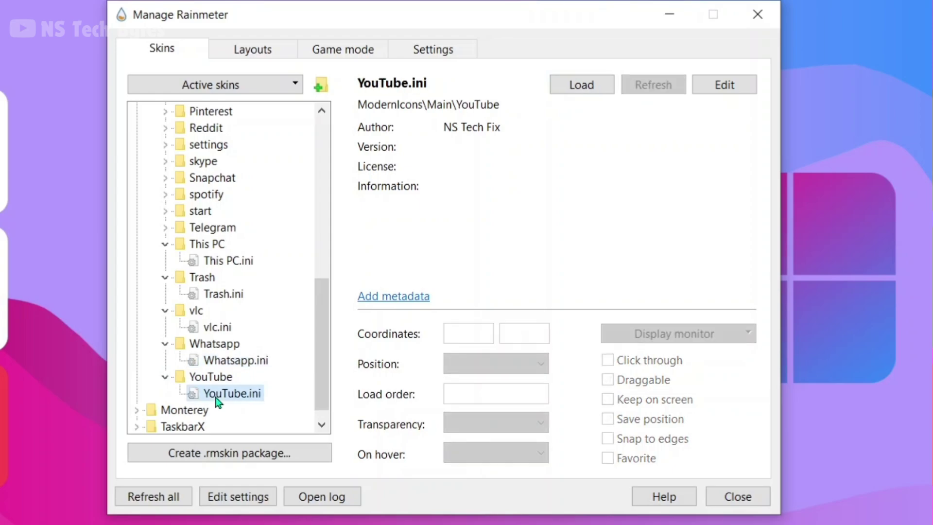
{"action": "left_click", "coordinate": [564, 85]}
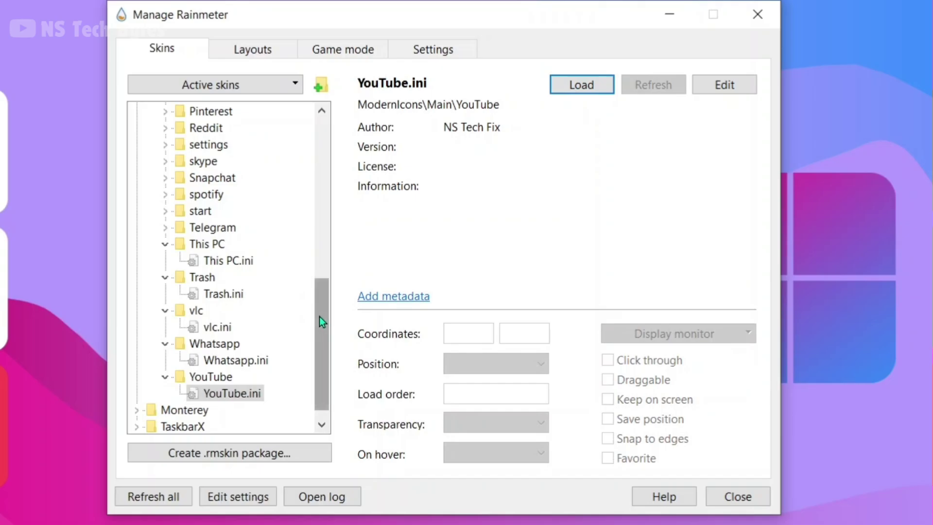
Load the Filmora icon skin from the ModernIcons Main folder and close the Rainmeter manager
{"action": "scroll", "coordinate": [320, 317], "scroll_direction": "up", "scroll_amount": 4}
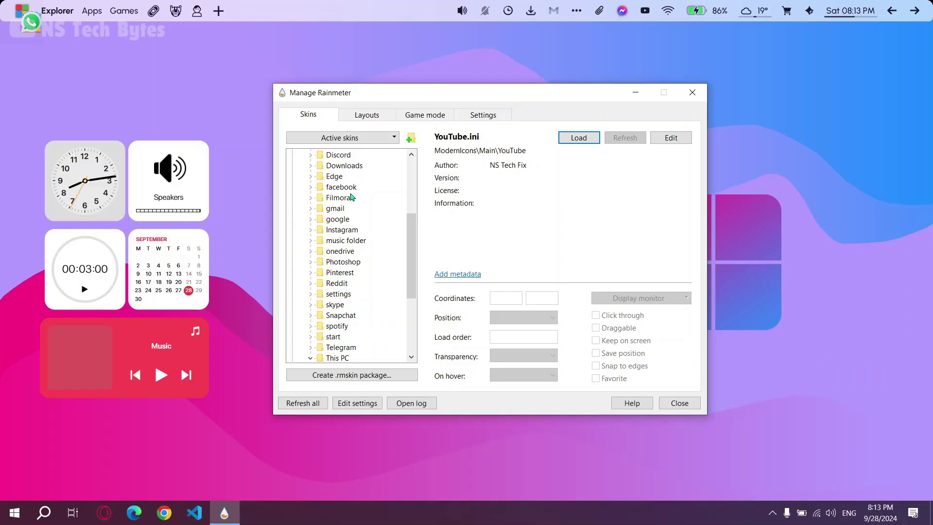
{"action": "left_click", "coordinate": [310, 198]}
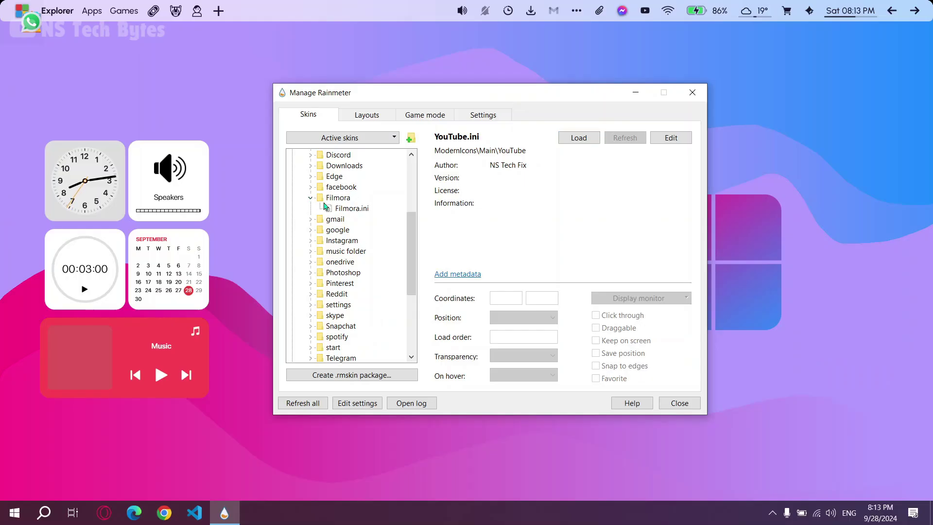
{"action": "left_click", "coordinate": [341, 209]}
{"action": "left_click", "coordinate": [588, 141]}
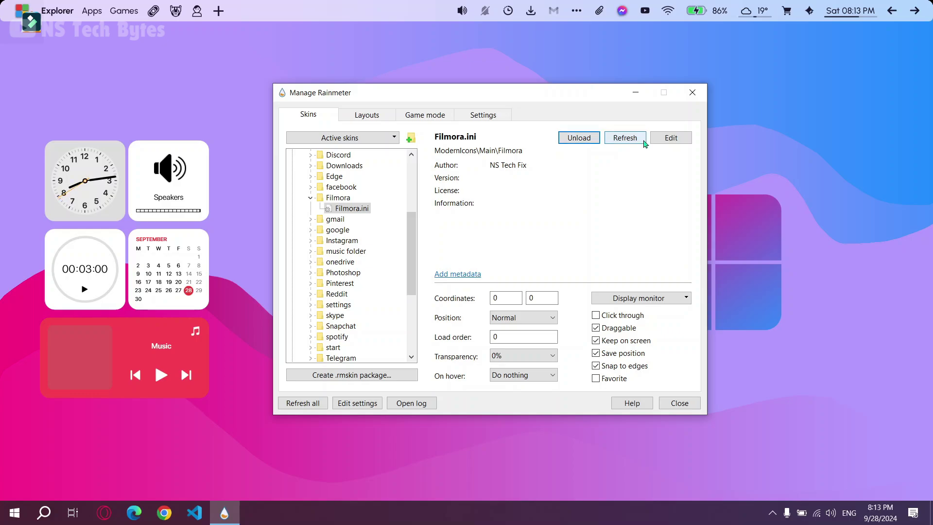
{"action": "left_click", "coordinate": [679, 404]}
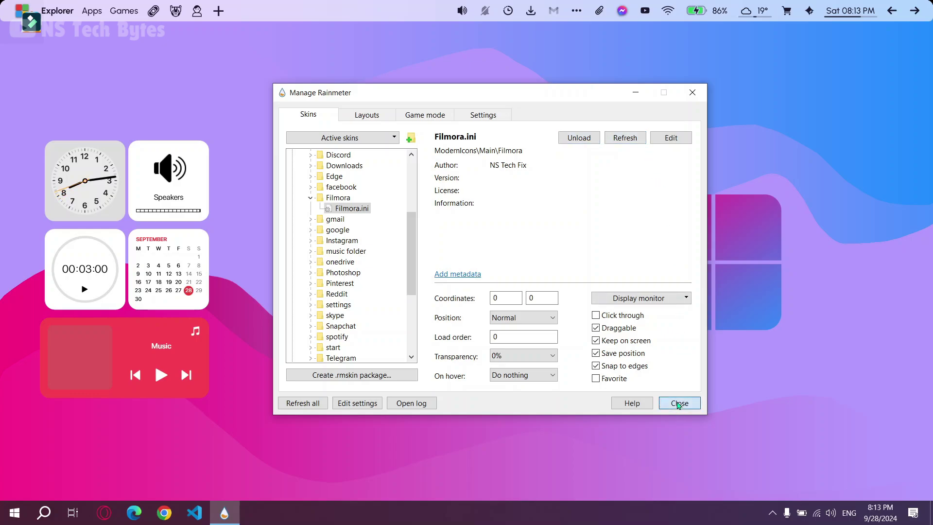
Arrange the stacked desktop icons in a row above the taskbar's centre, ordered This PC, Recycle Bin, Filmora, VLC, WhatsApp
{"action": "left_click_drag", "start_coordinate": [31, 22], "coordinate": [479, 468]}
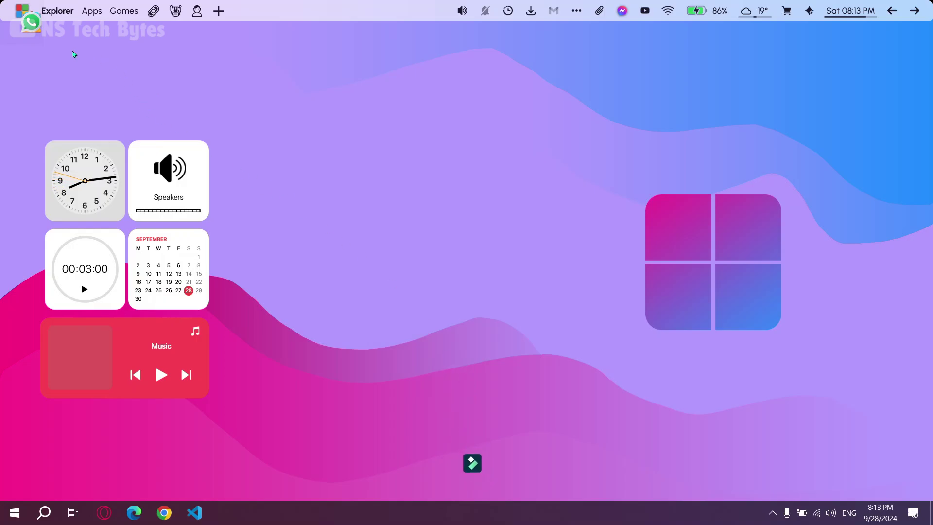
{"action": "left_click_drag", "start_coordinate": [31, 21], "coordinate": [423, 464]}
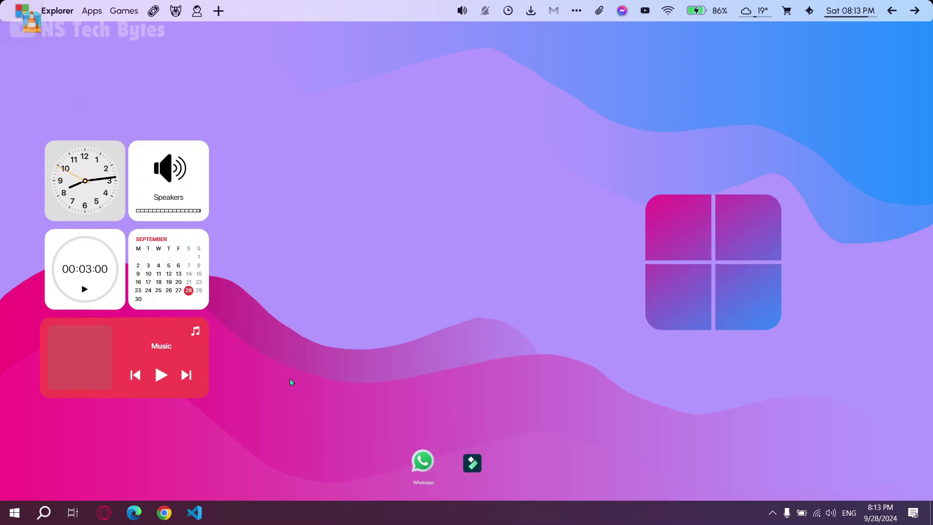
{"action": "left_click_drag", "start_coordinate": [31, 21], "coordinate": [554, 476]}
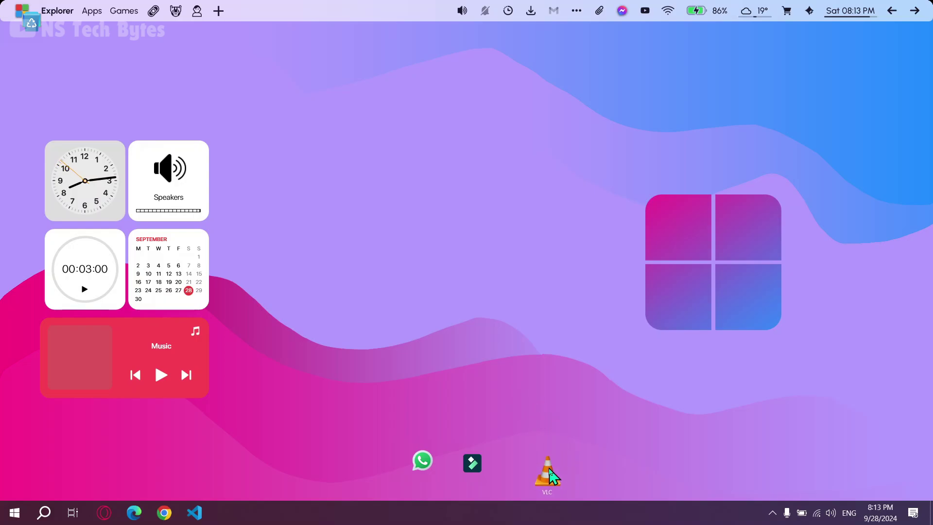
{"action": "left_click_drag", "start_coordinate": [422, 463], "coordinate": [541, 467]}
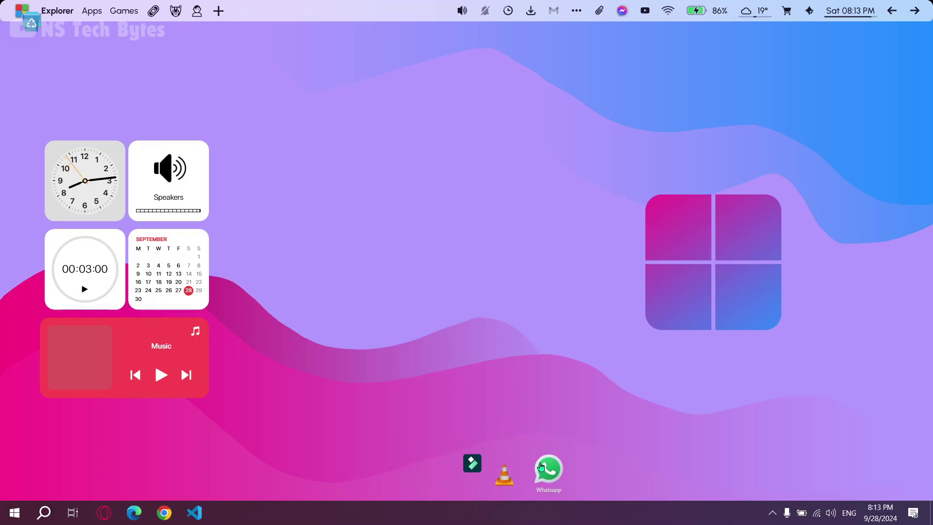
{"action": "left_click_drag", "start_coordinate": [31, 21], "coordinate": [416, 448]}
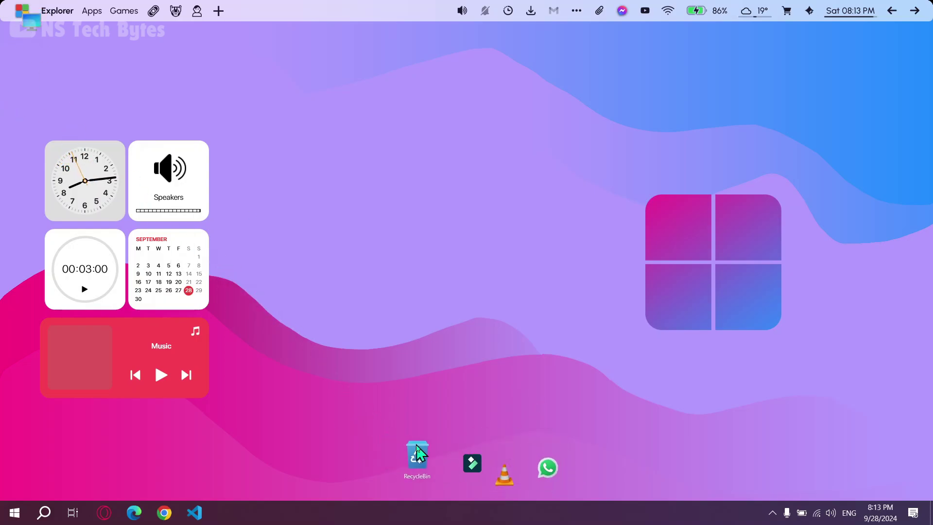
{"action": "left_click_drag", "start_coordinate": [31, 21], "coordinate": [381, 440]}
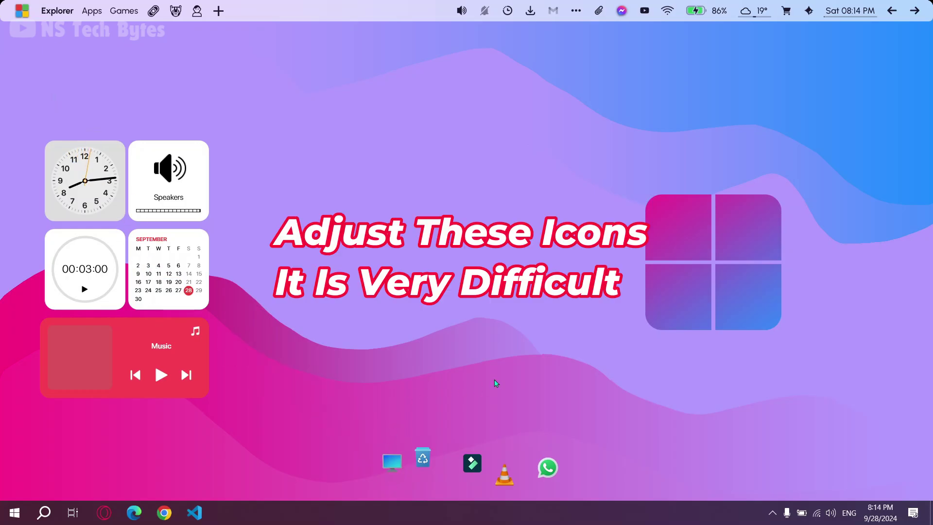
{"action": "left_click_drag", "start_coordinate": [423, 457], "coordinate": [431, 459]}
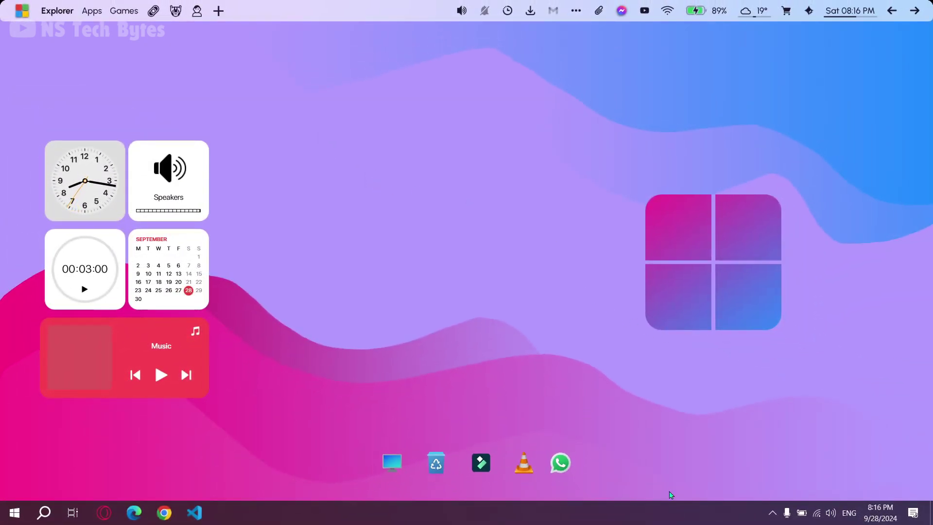
Reopen the Rainmeter manager, load the TaskbarX skin to centre the taskbar icons, and close the manager
{"action": "left_click", "coordinate": [772, 512]}
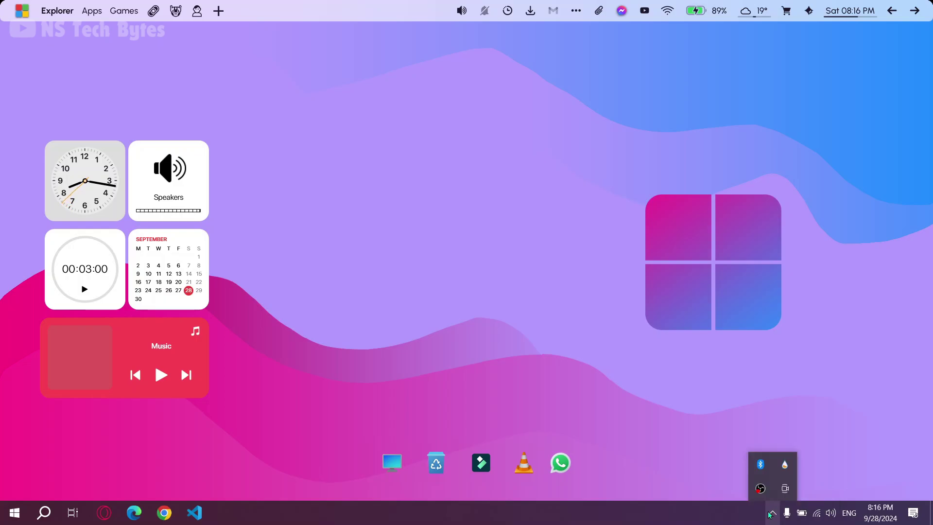
{"action": "left_click", "coordinate": [785, 464]}
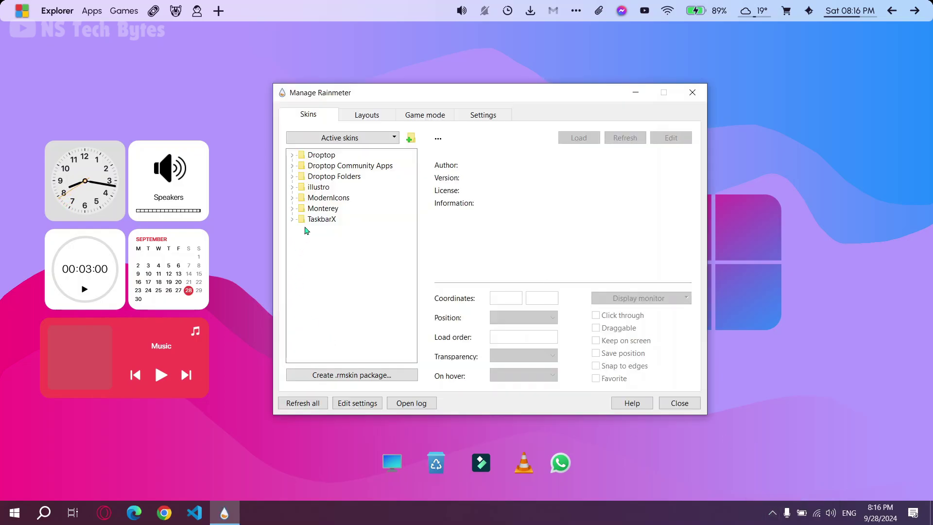
{"action": "left_click", "coordinate": [292, 220]}
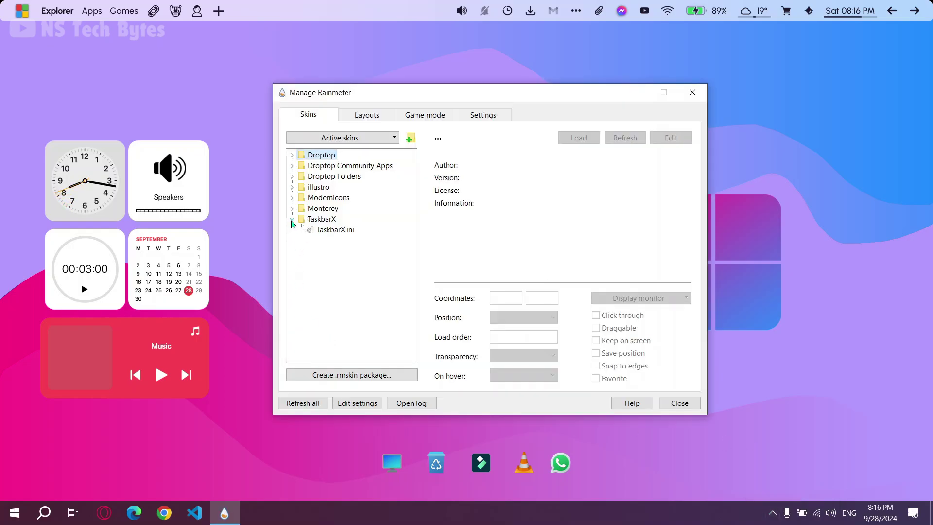
{"action": "left_click", "coordinate": [322, 232]}
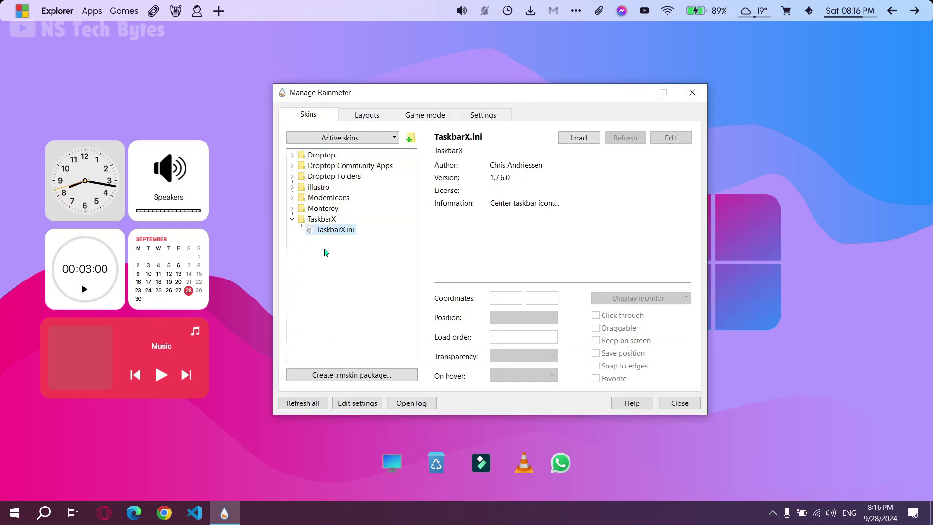
{"action": "left_click", "coordinate": [574, 141]}
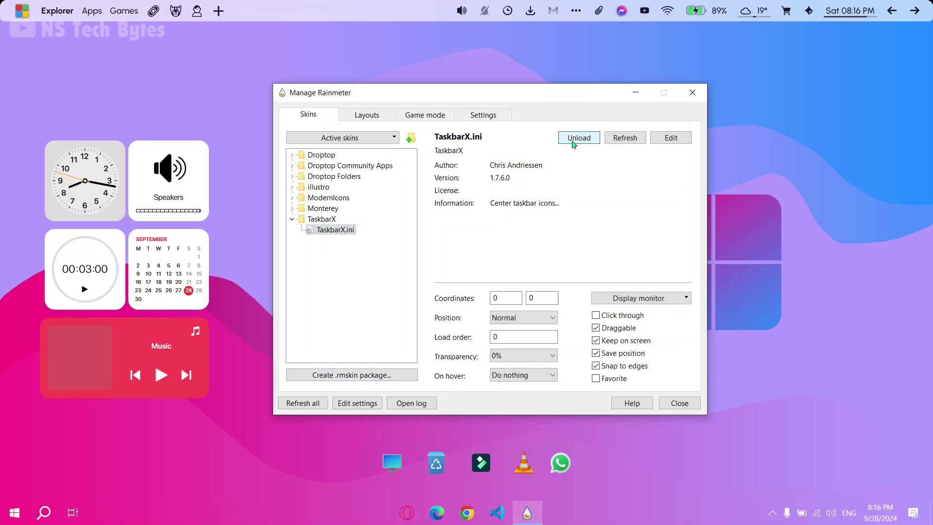
{"action": "left_click", "coordinate": [680, 403]}
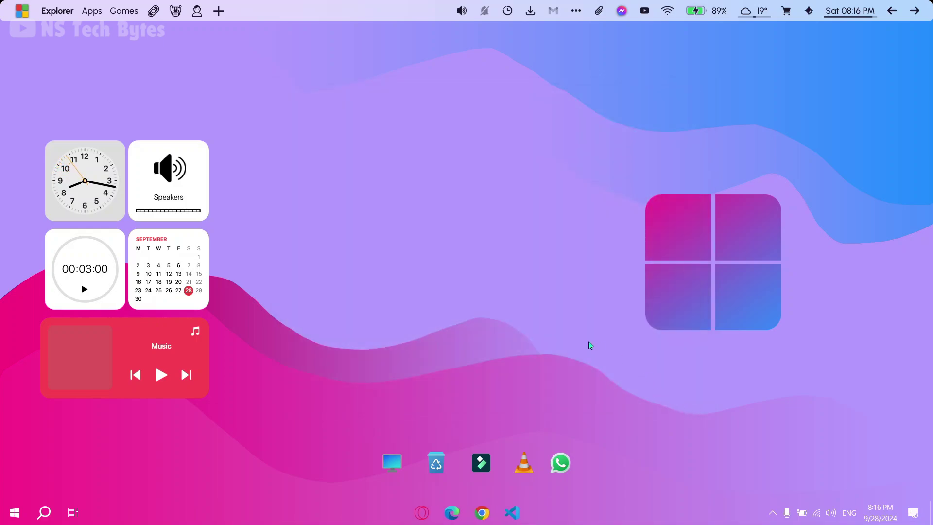
Set the Music widget's player to WMP, save the setting, and set the widget's size to Wide
{"action": "right_click", "coordinate": [195, 337]}
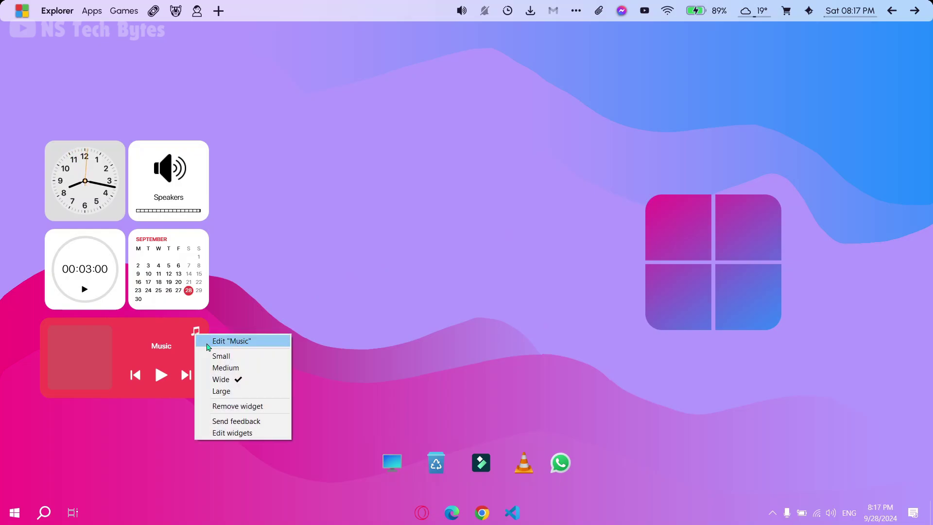
{"action": "left_click", "coordinate": [208, 346]}
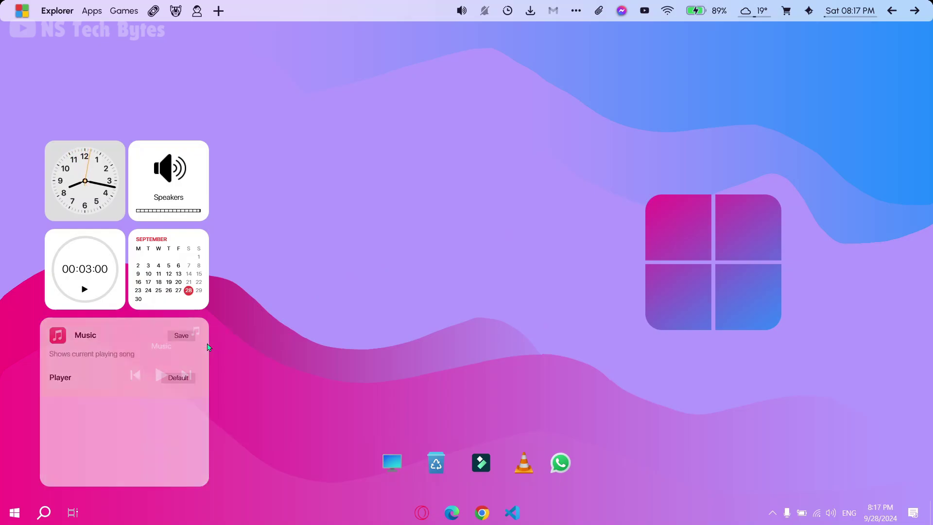
{"action": "left_click", "coordinate": [183, 377]}
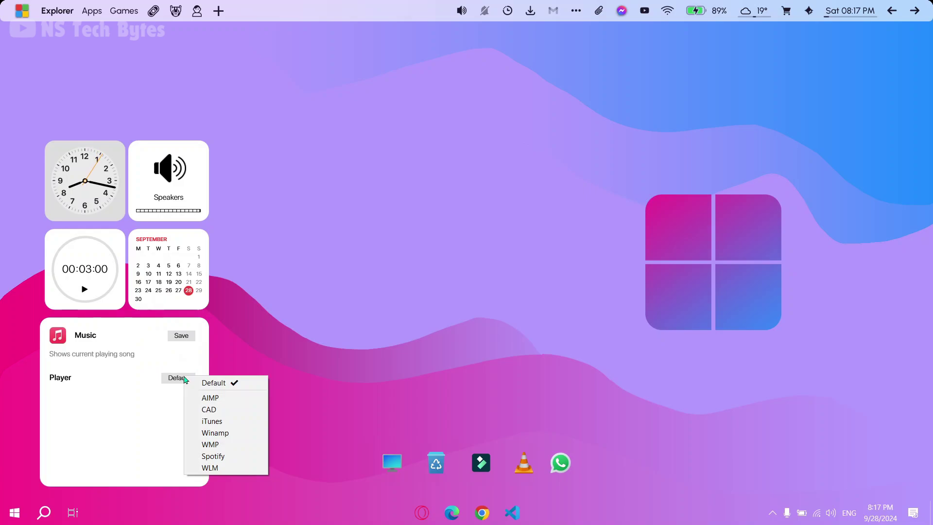
{"action": "left_click", "coordinate": [226, 445]}
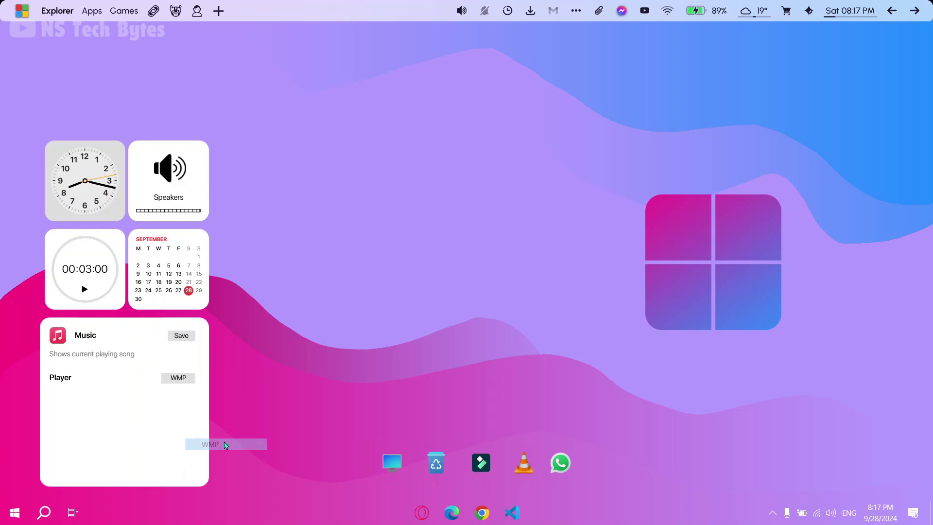
{"action": "left_click", "coordinate": [179, 336]}
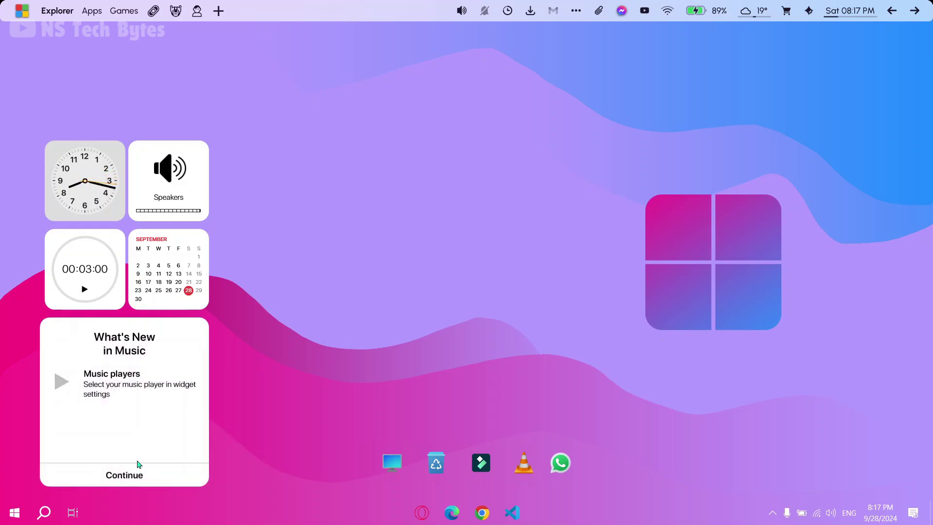
{"action": "left_click", "coordinate": [135, 476]}
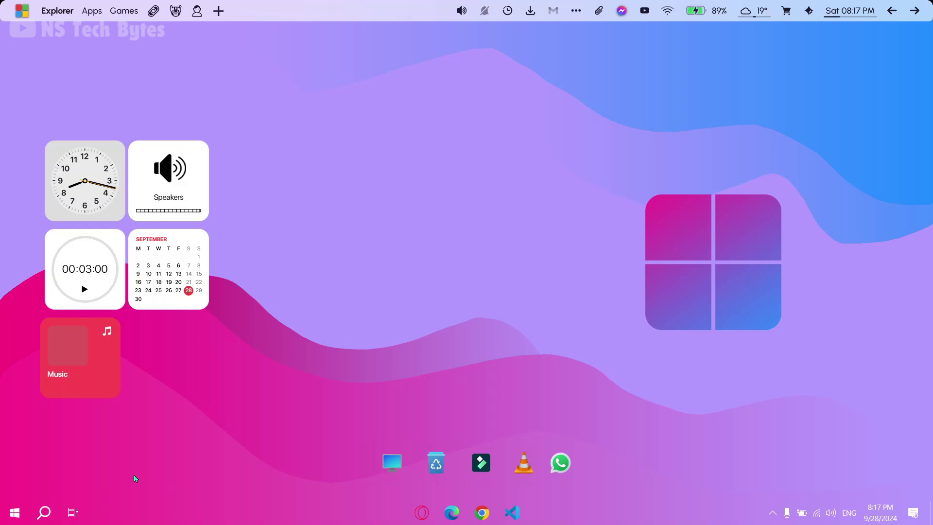
{"action": "right_click", "coordinate": [99, 348]}
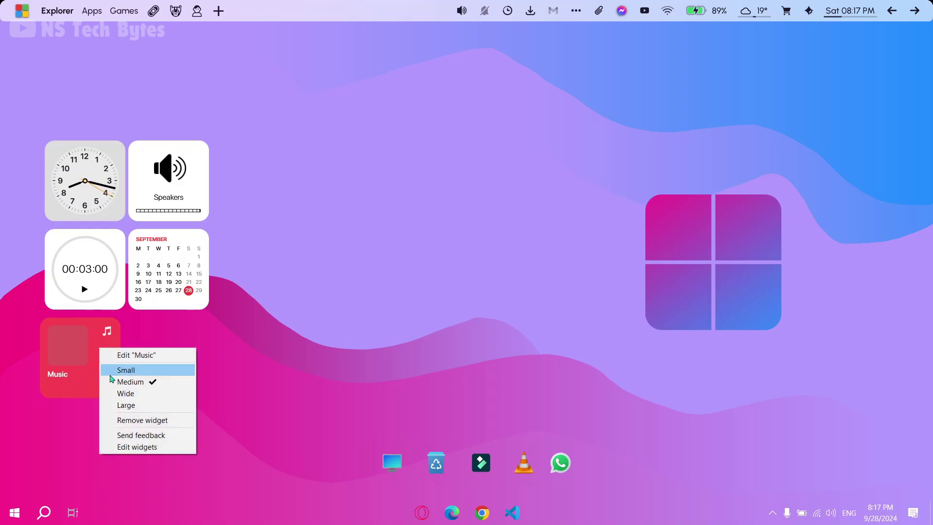
{"action": "left_click", "coordinate": [123, 394]}
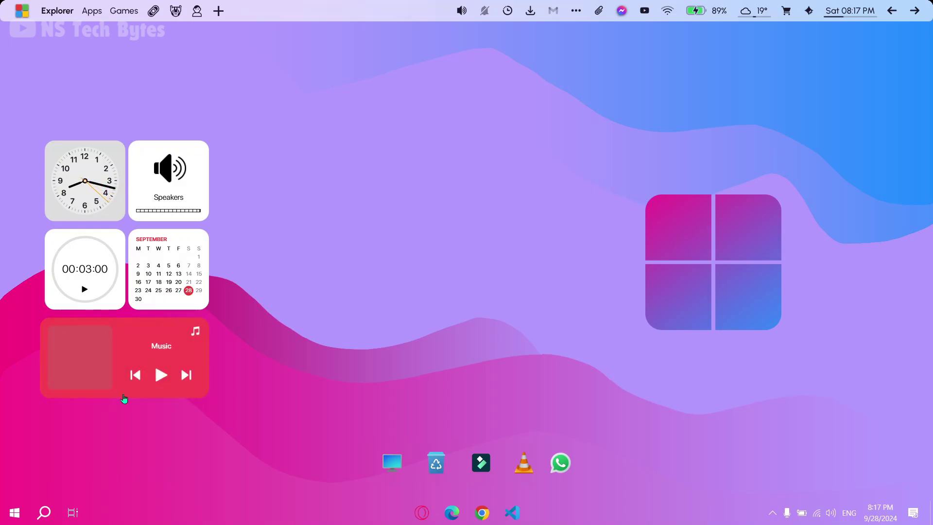
Open Windows Media Player, play the song Capsized, and minimize the player to reveal the Music widget
{"action": "left_click", "coordinate": [44, 512]}
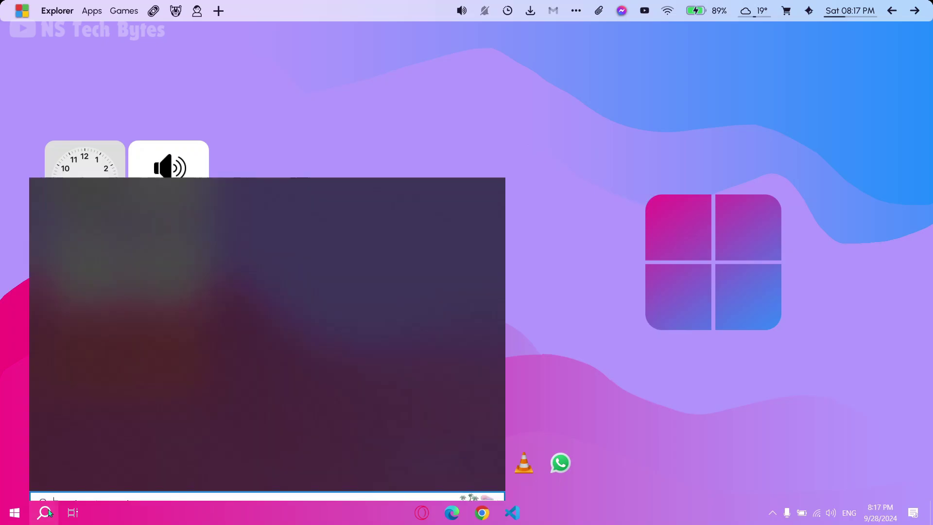
{"action": "type", "text": "media"}
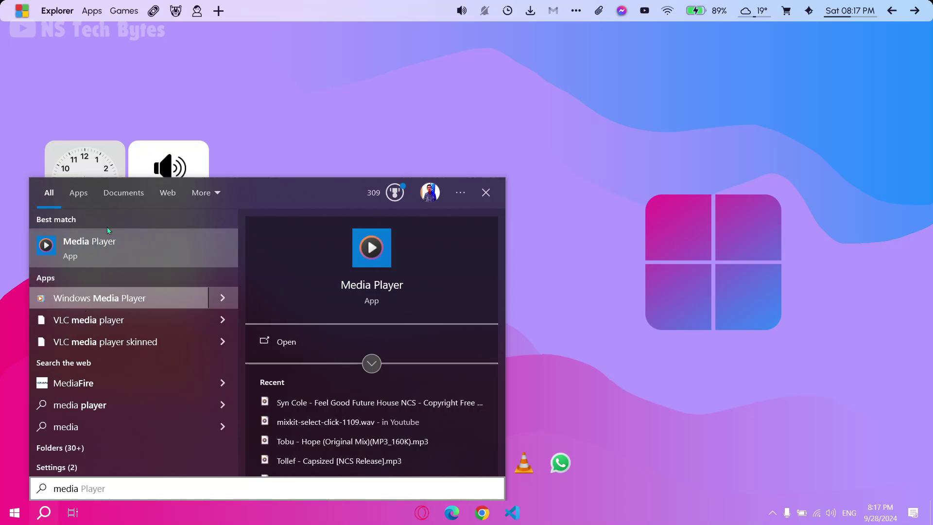
{"action": "left_click", "coordinate": [81, 306]}
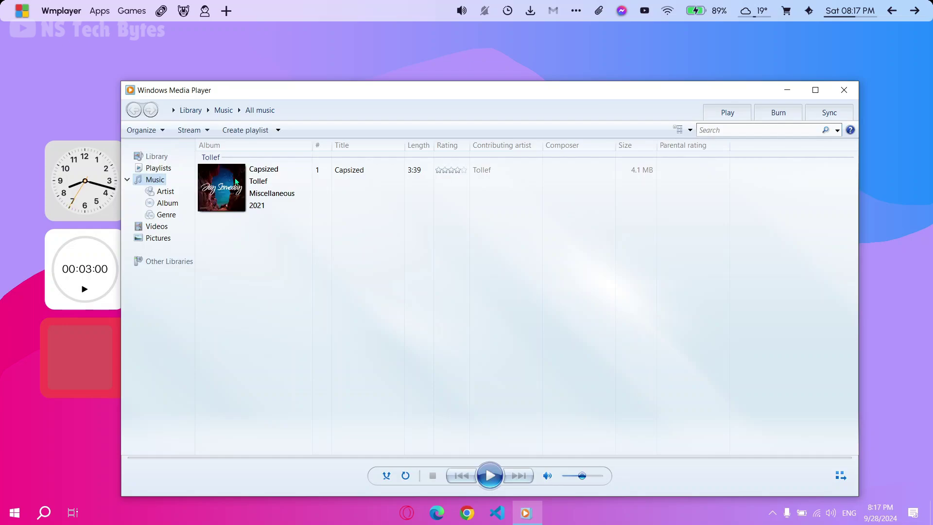
{"action": "left_click", "coordinate": [503, 471]}
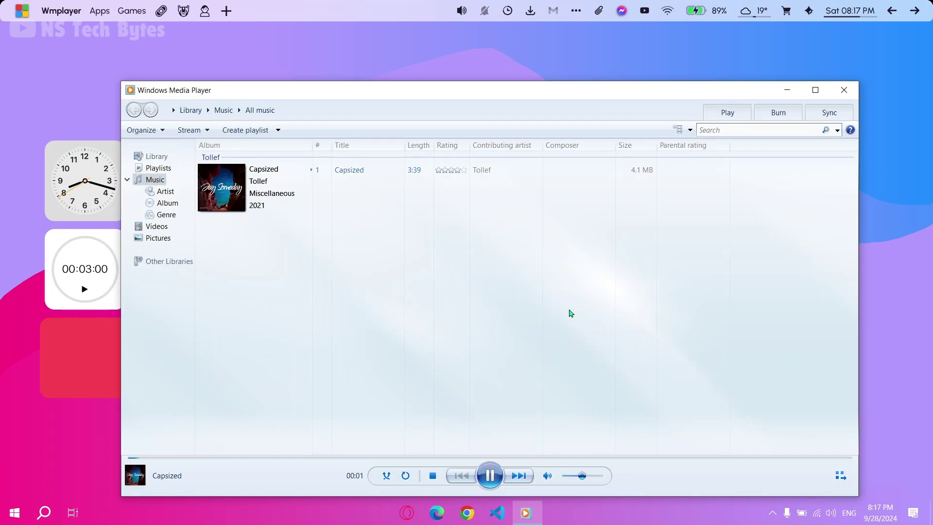
{"action": "left_click", "coordinate": [787, 91]}
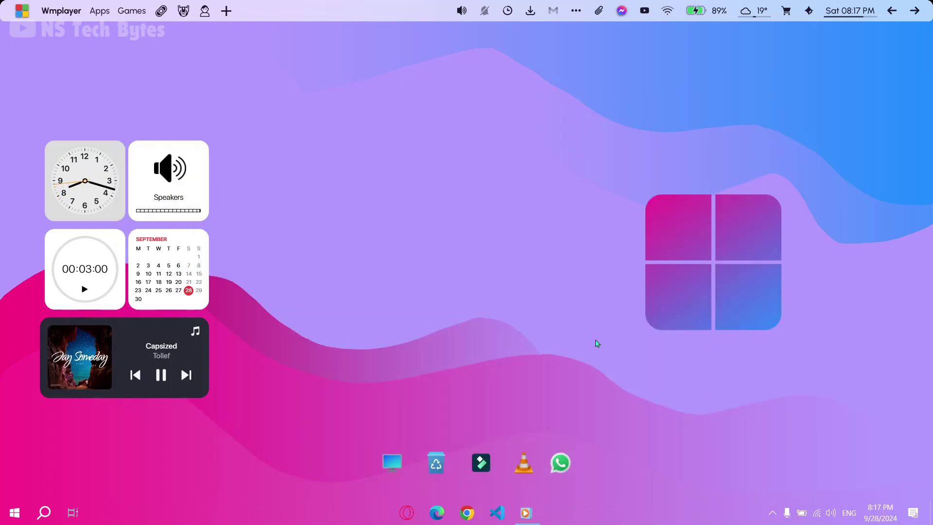